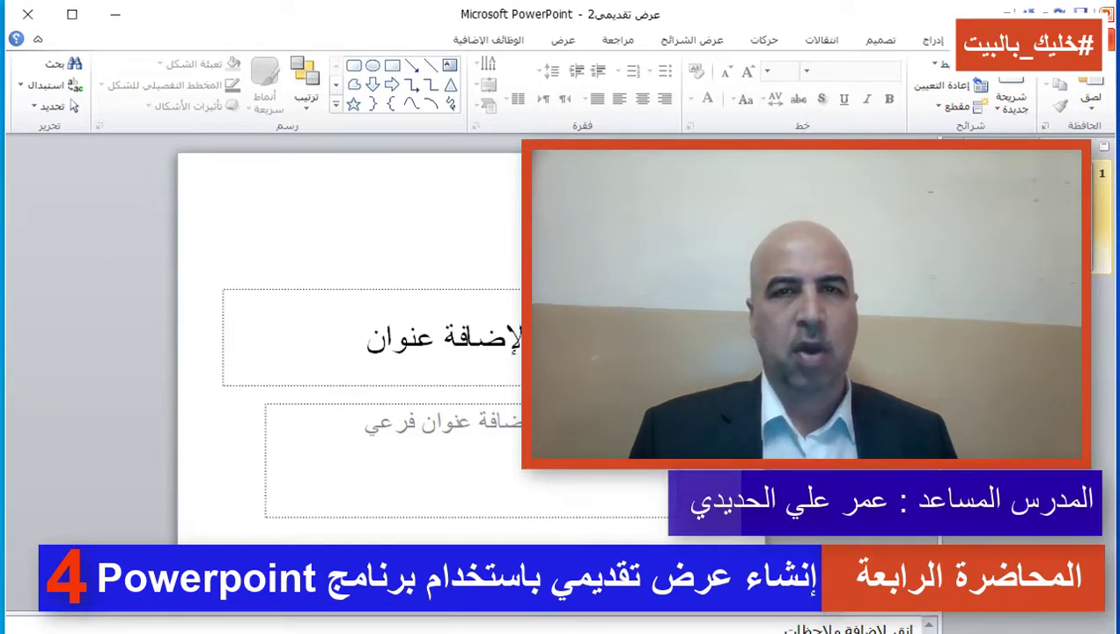
Show the File tab's Info page for the presentation عرض تقديمي2.
key("alt+f")
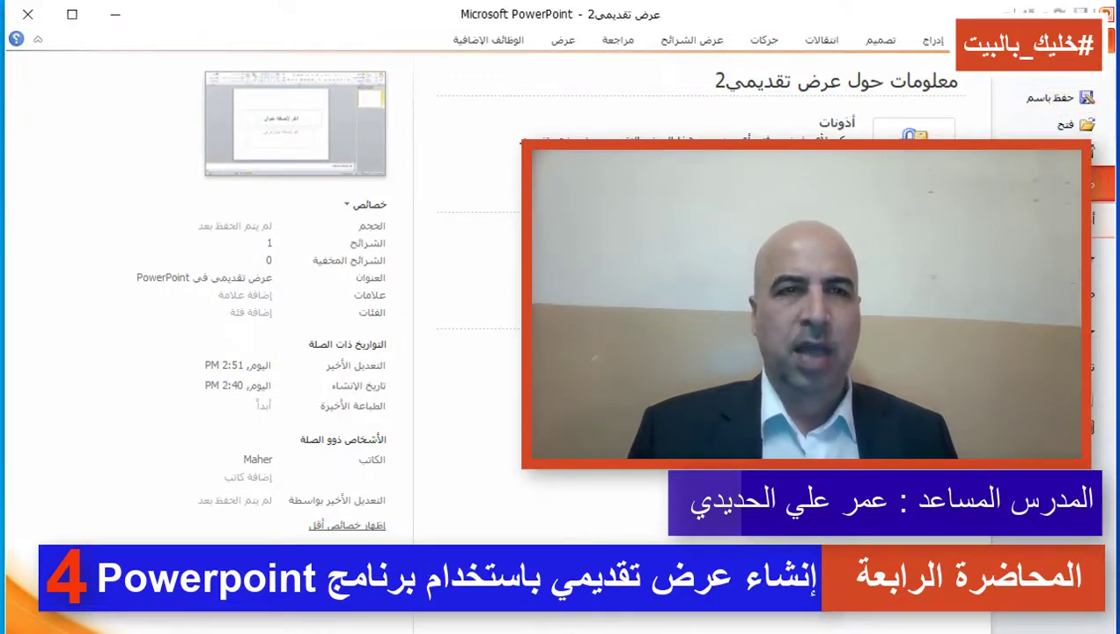
Create a new blank presentation, عرض تقديمي6, from File > New.
left_click(1056, 257)
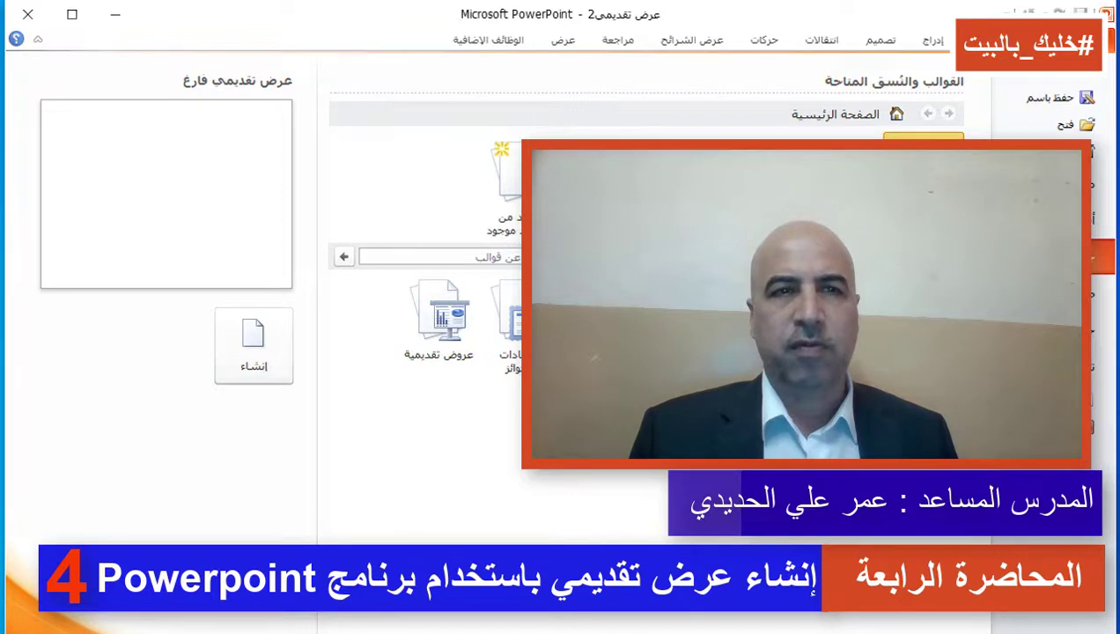
left_click(262, 363)
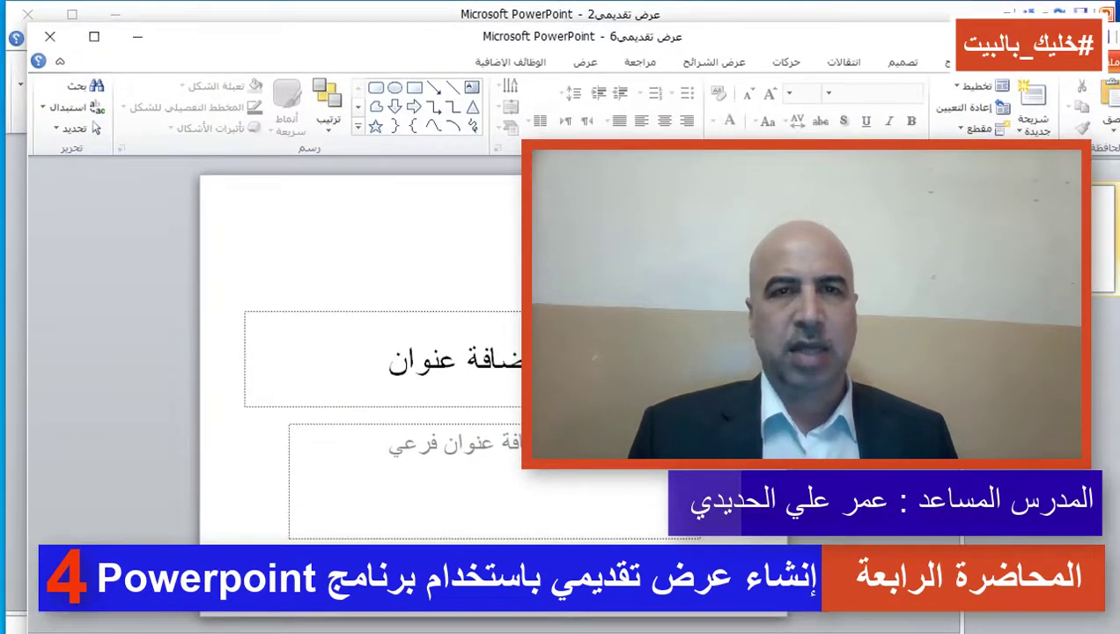
Add two new slides after the title slide with Ctrl+M.
left_click_drag(856, 44, 856, 42)
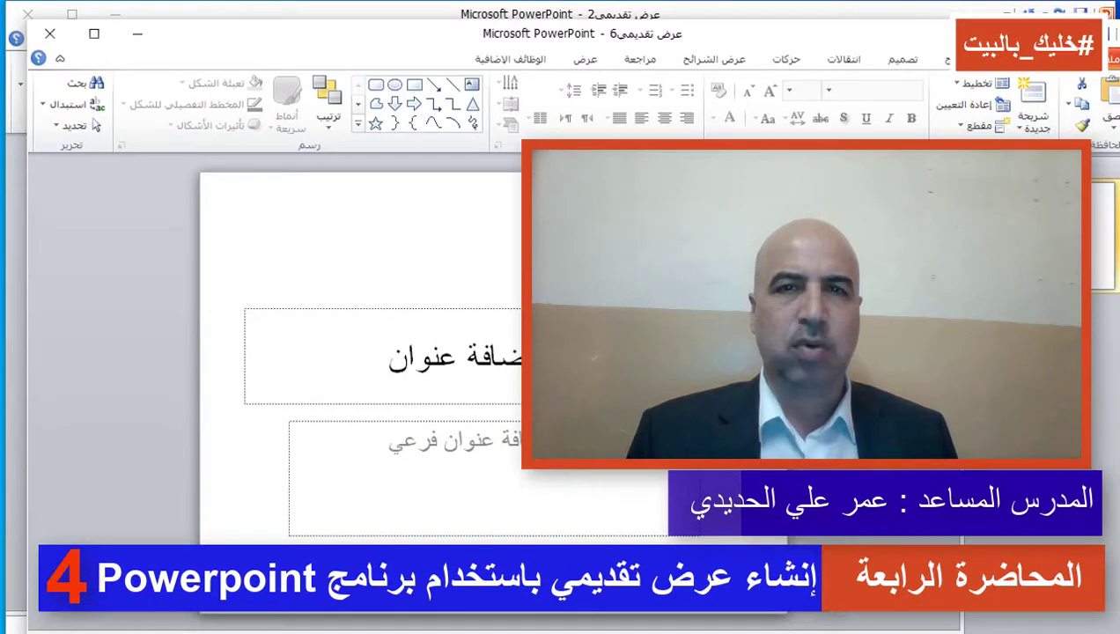
key("ctrl+m")
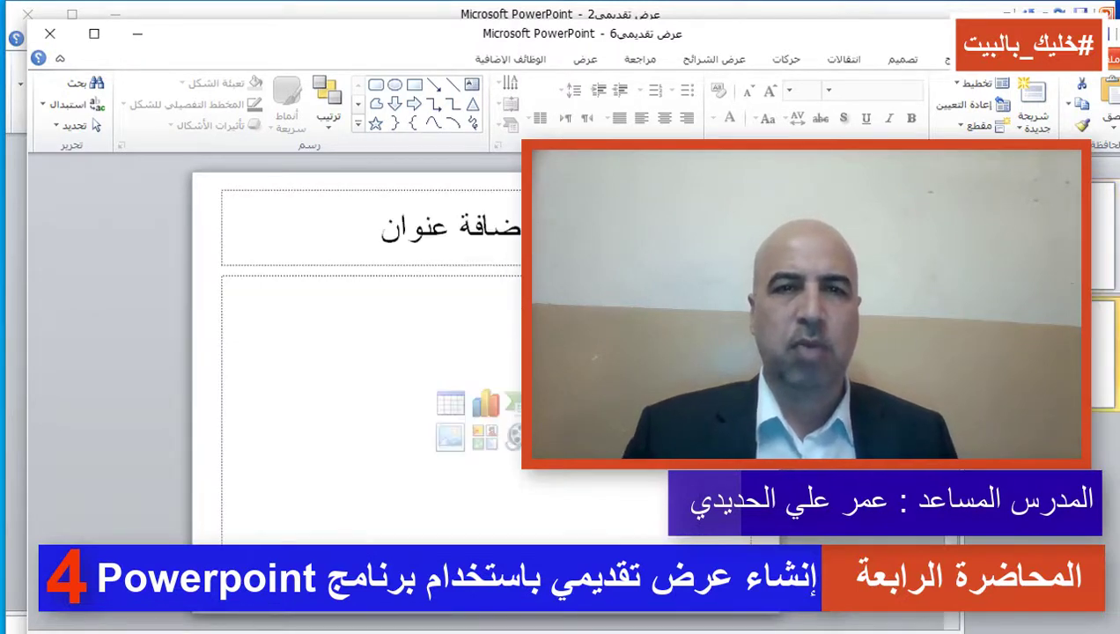
key("ctrl+m")
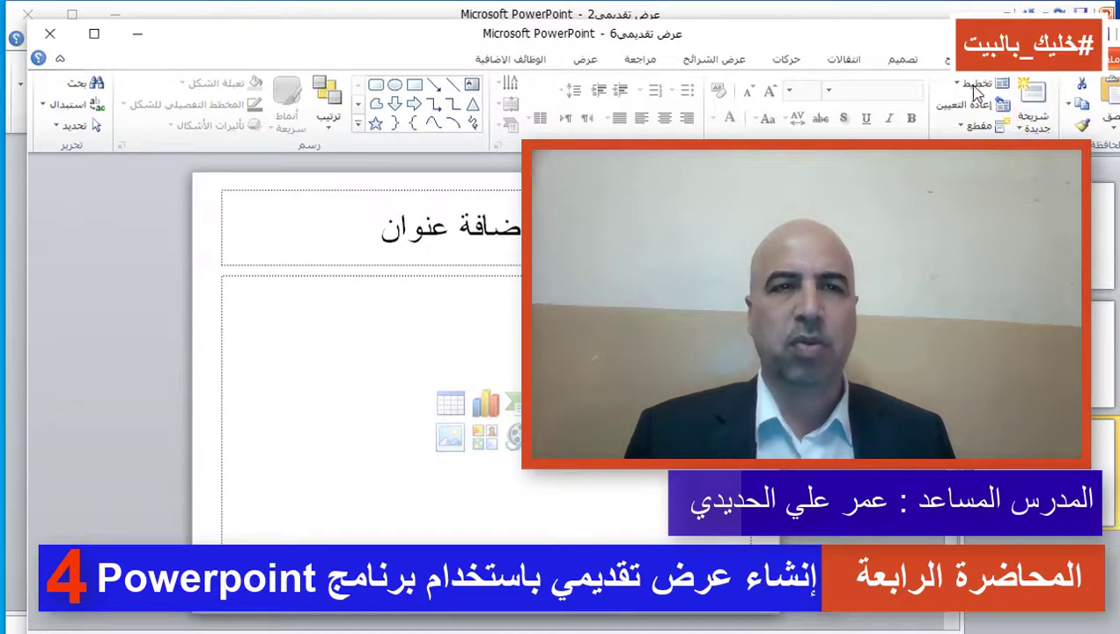
Switch the slide layout to Title Slide, then to Two Content.
left_click(958, 88)
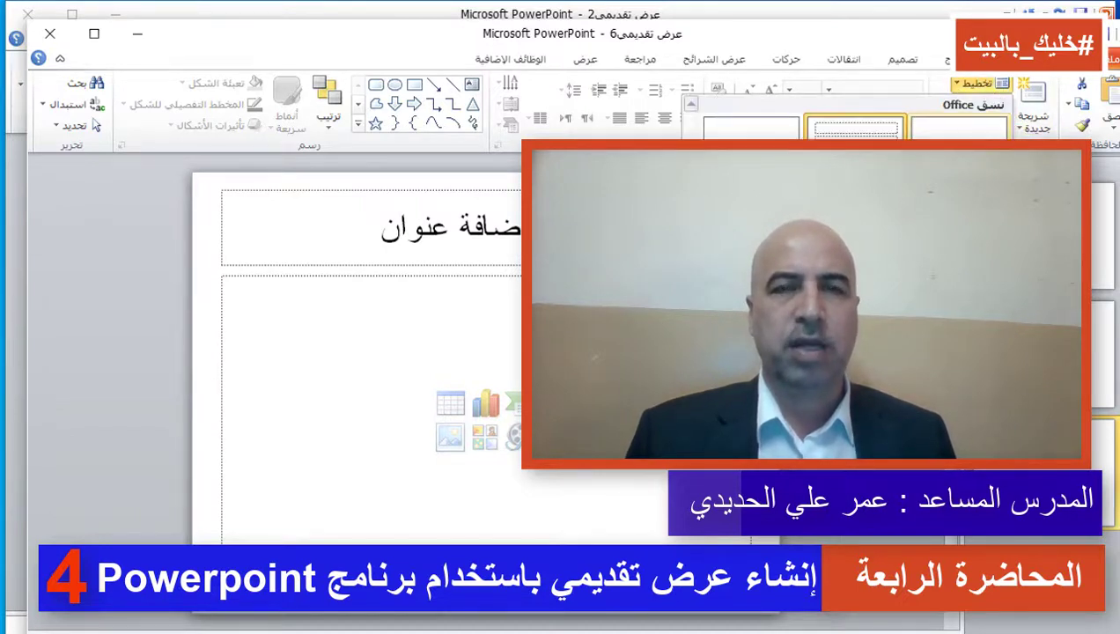
left_click(960, 132)
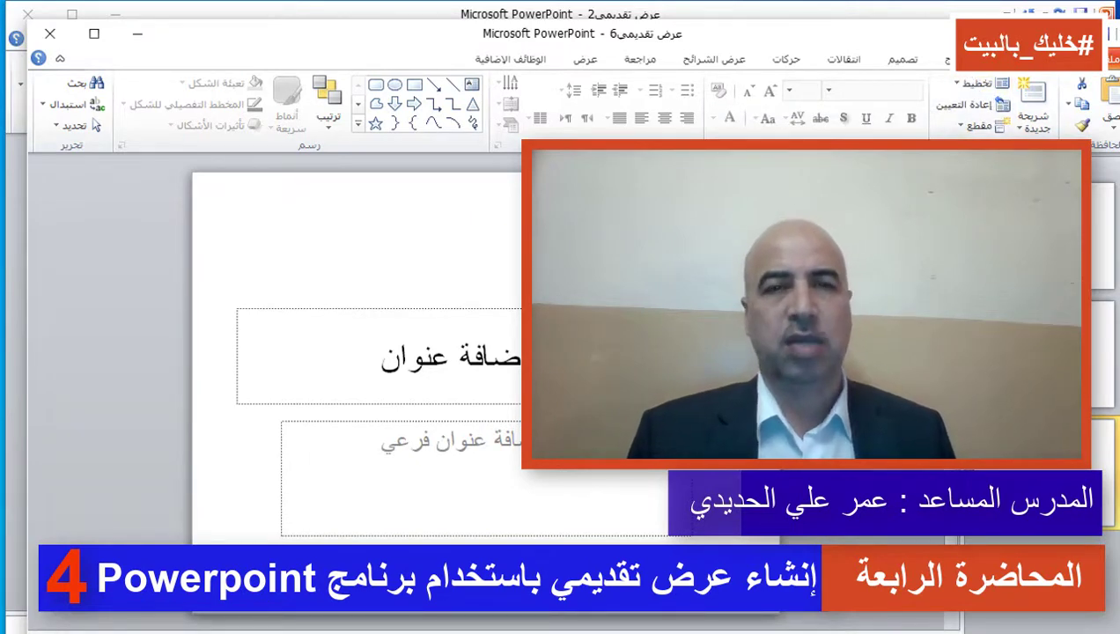
left_click(972, 83)
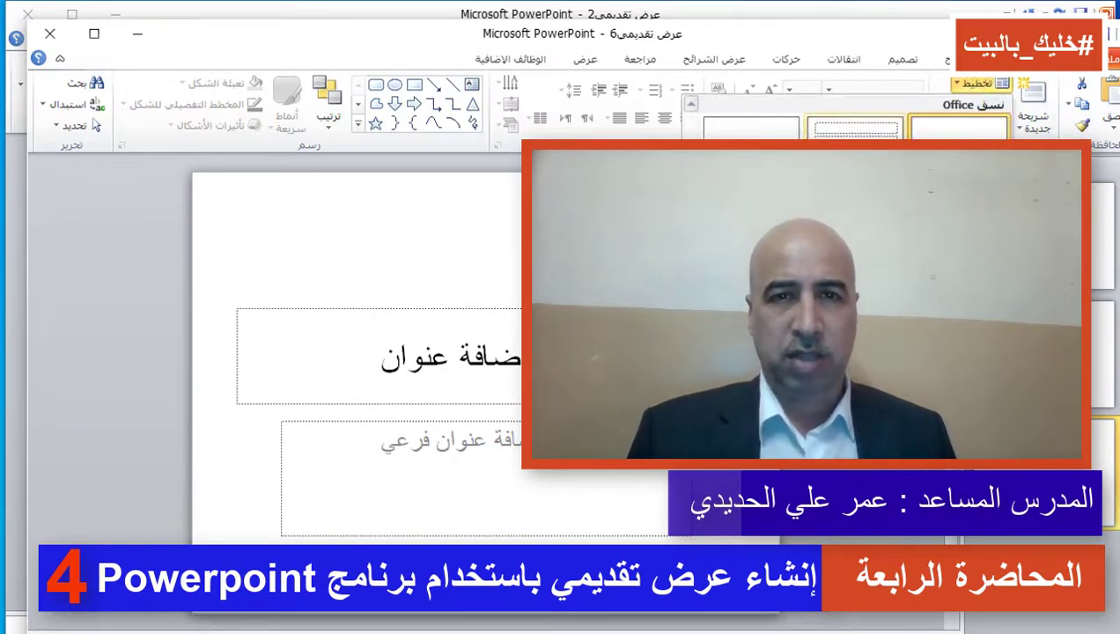
left_click(858, 193)
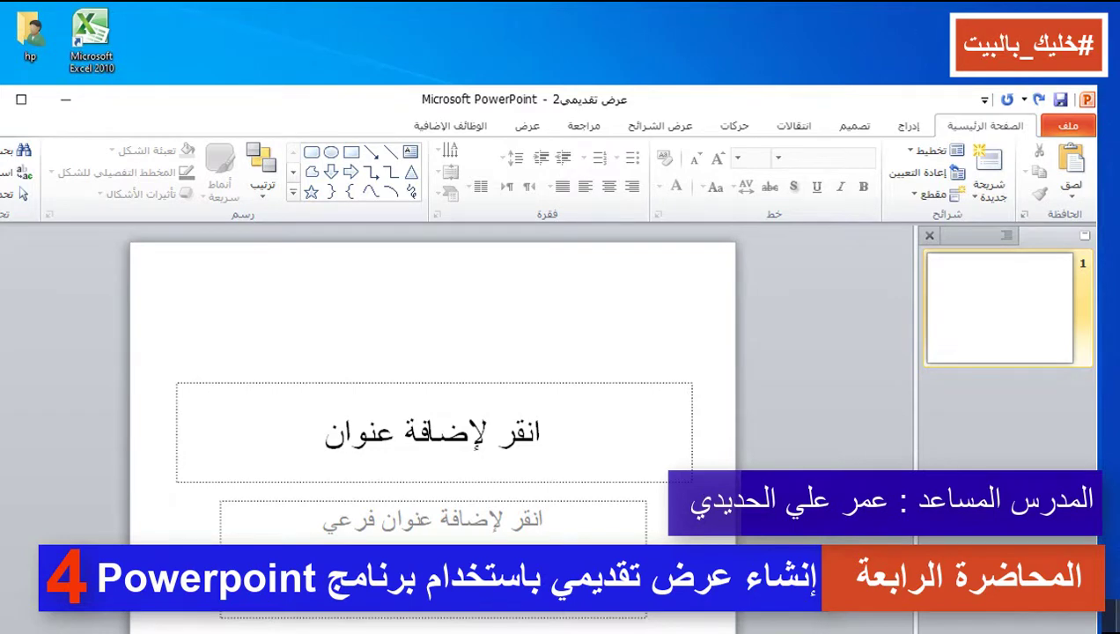
Create another blank presentation with one empty title slide from File > New.
left_click(1066, 132)
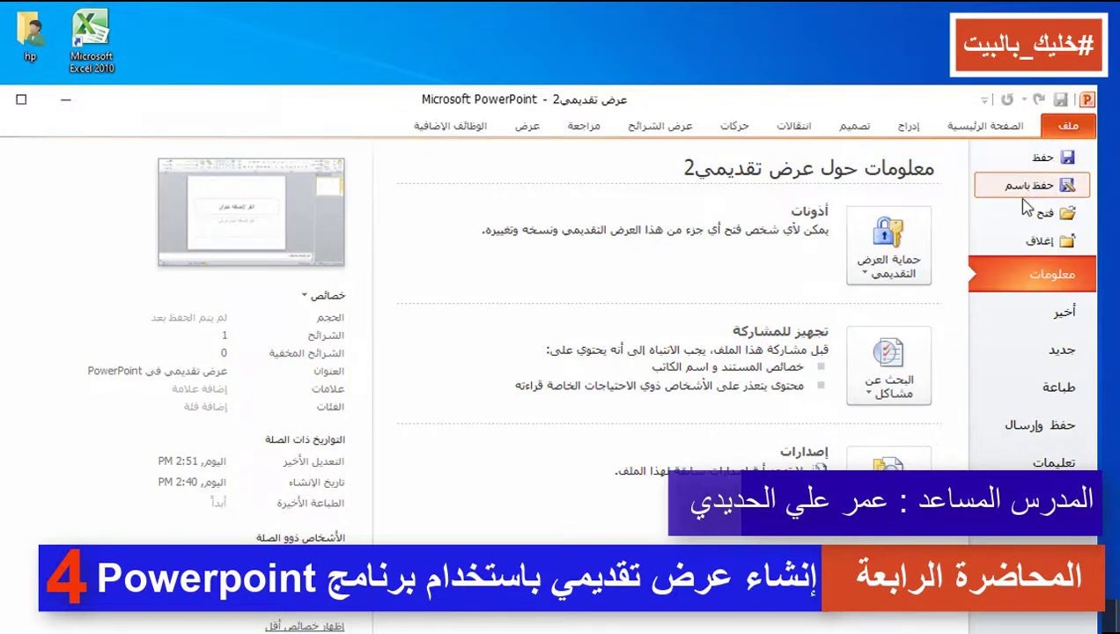
left_click(1061, 352)
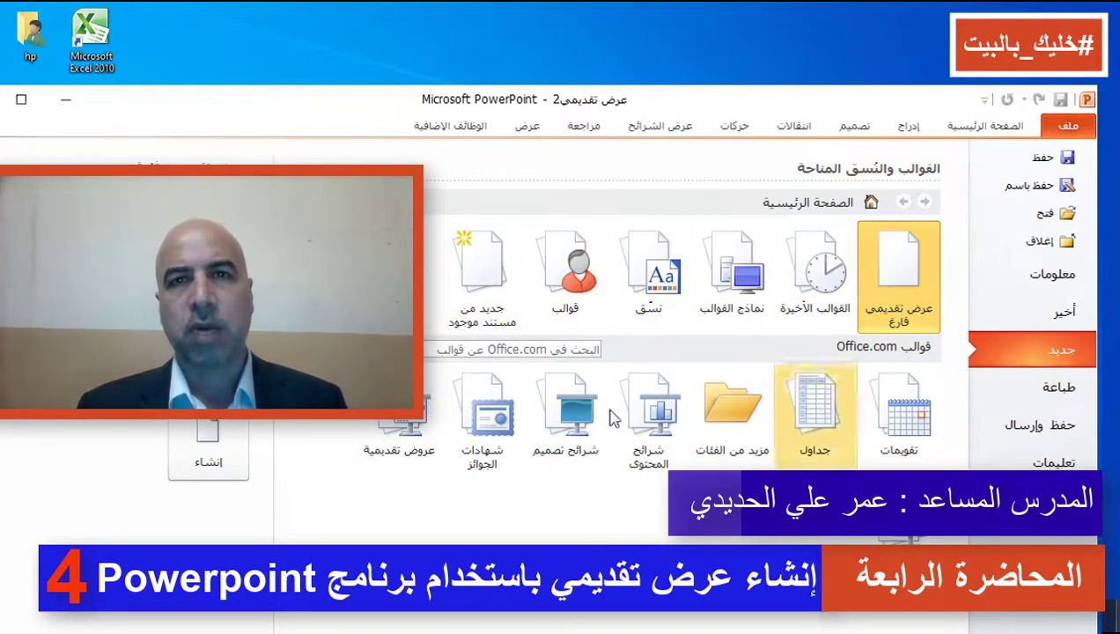
left_click(220, 468)
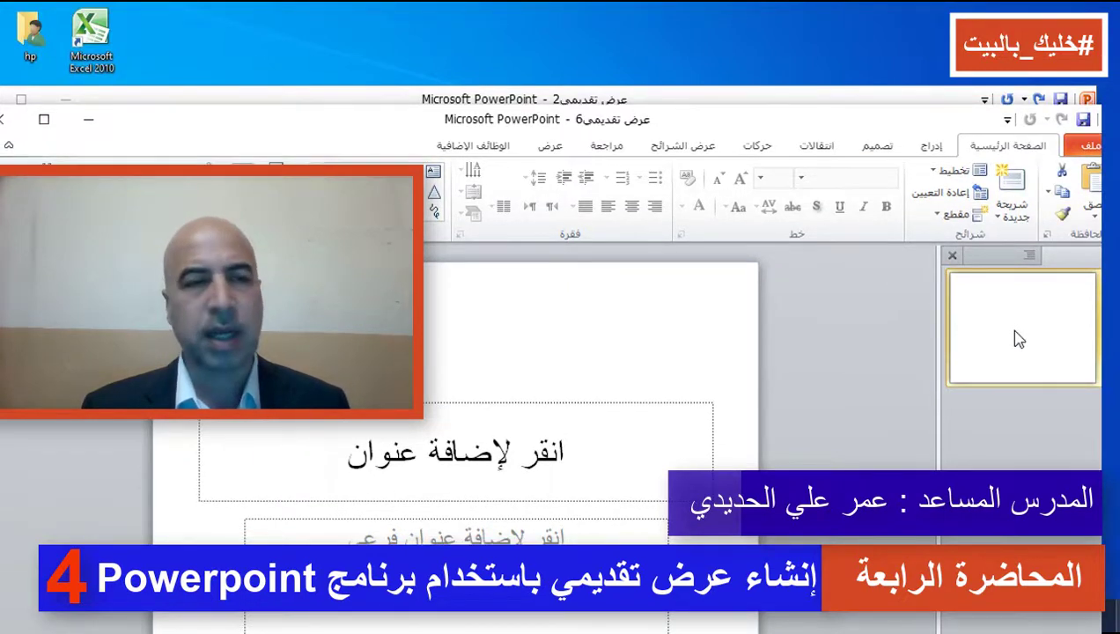
Add a second slide and change its layout to Title Slide, then Comparison, then Content with Caption.
key("Return")
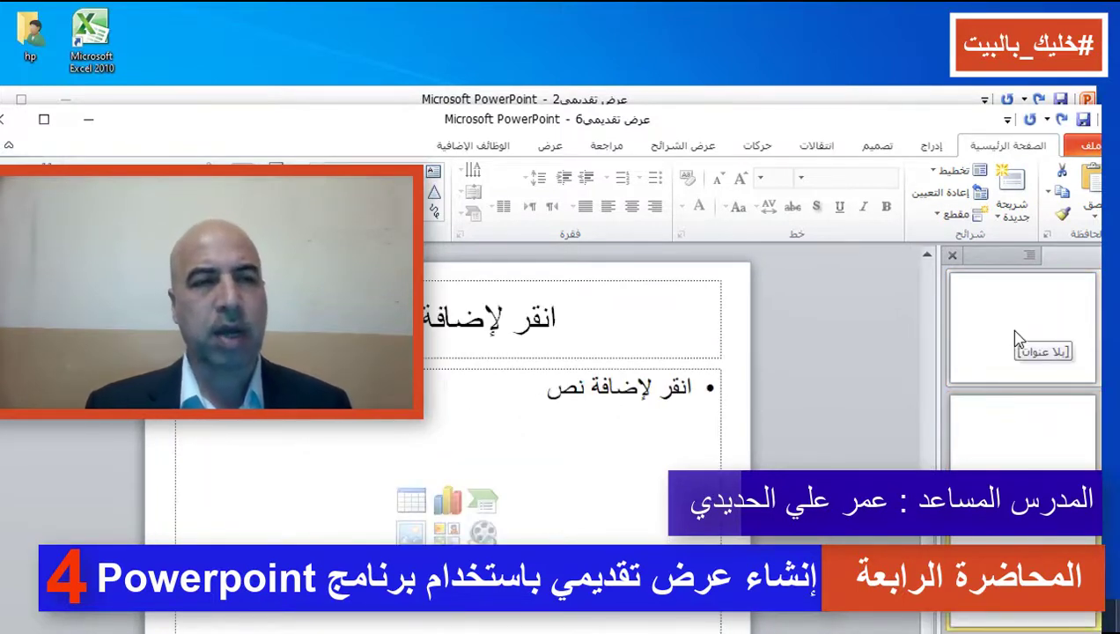
left_click(935, 176)
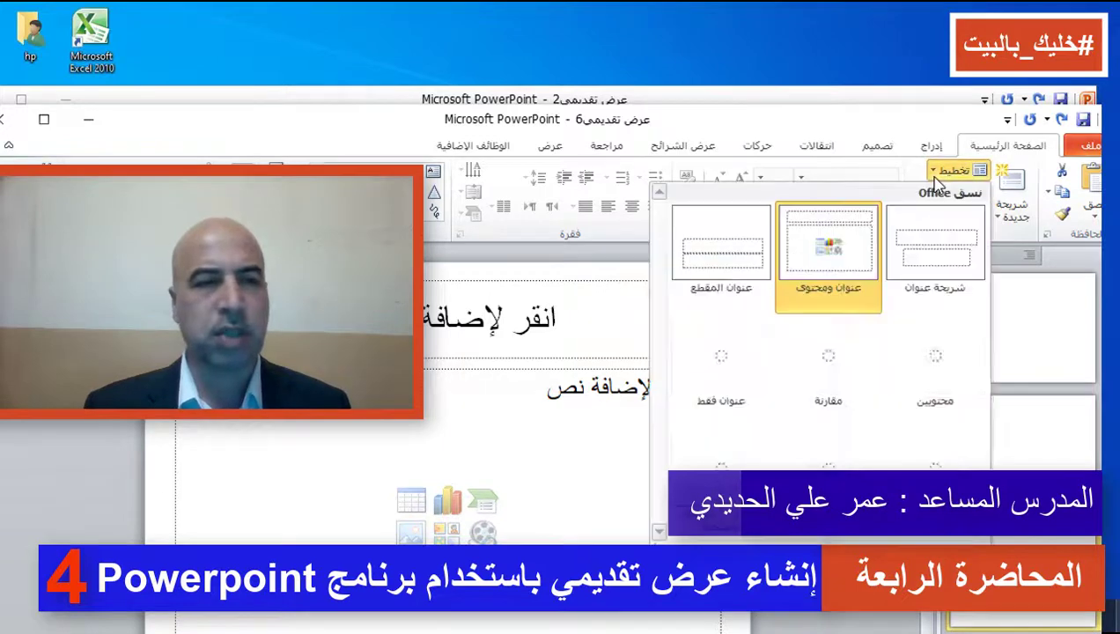
left_click(927, 246)
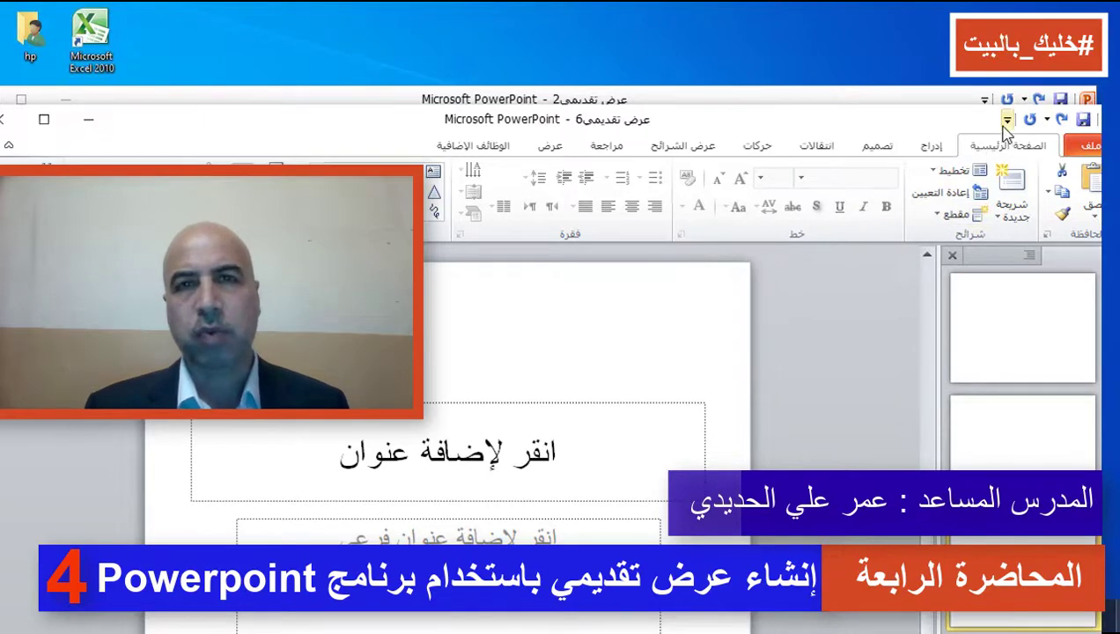
left_click(938, 176)
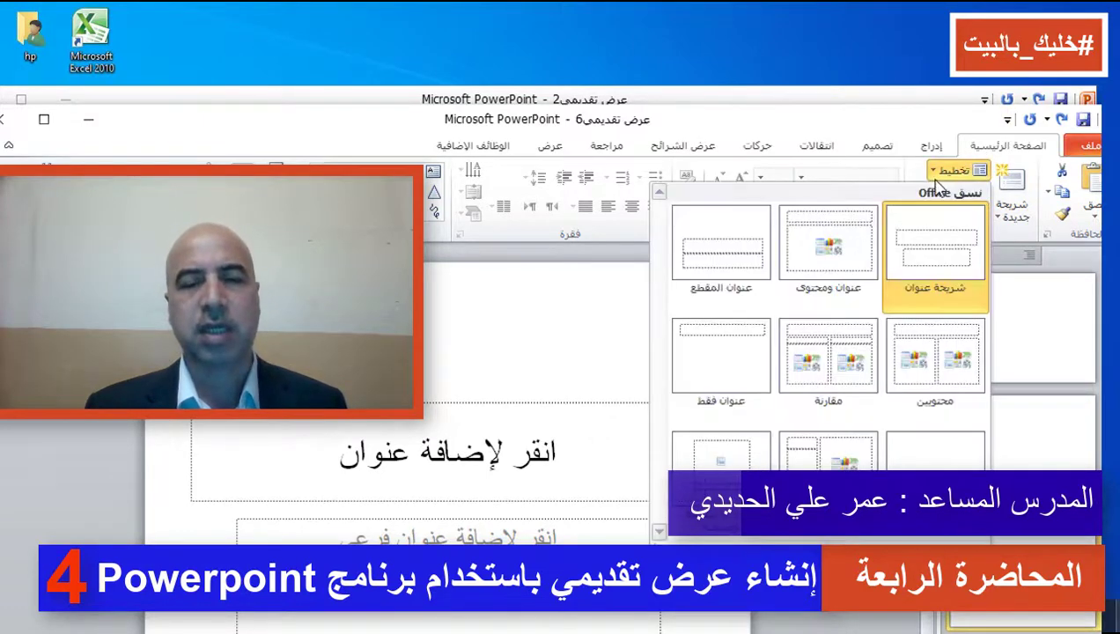
left_click(825, 335)
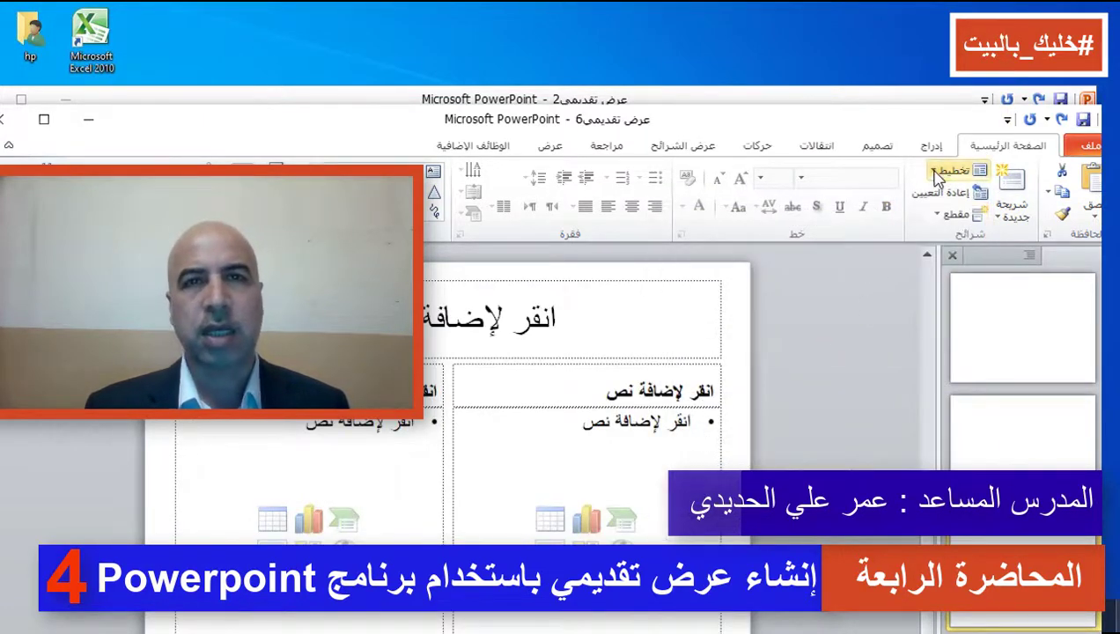
left_click(955, 170)
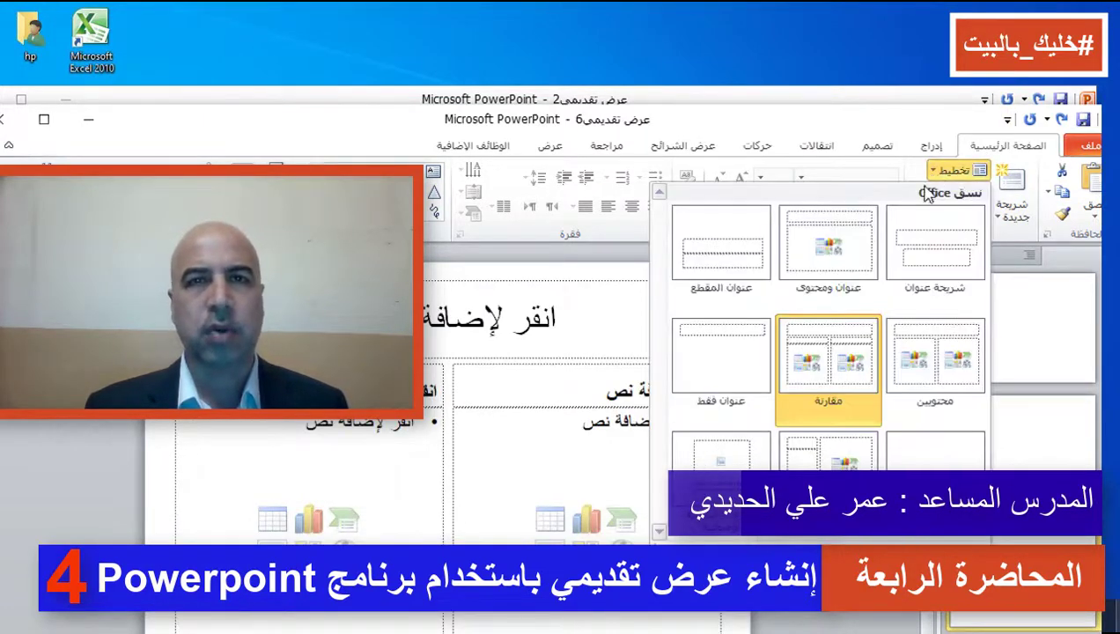
left_click(848, 463)
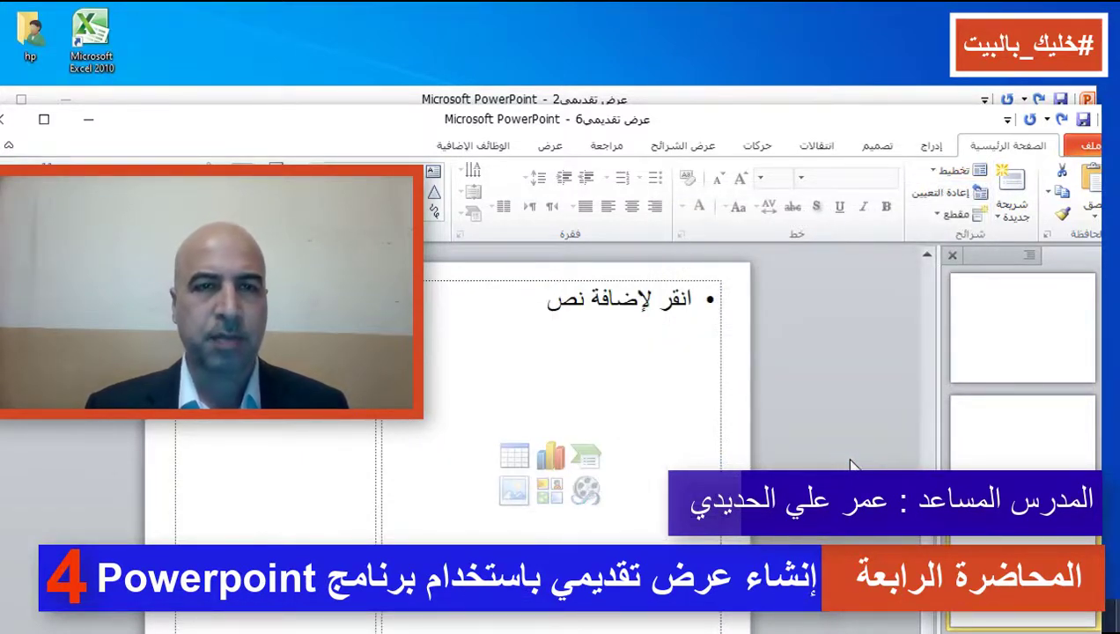
Create a third blank presentation, عرض تقديمي7, from File > New.
left_click(1092, 146)
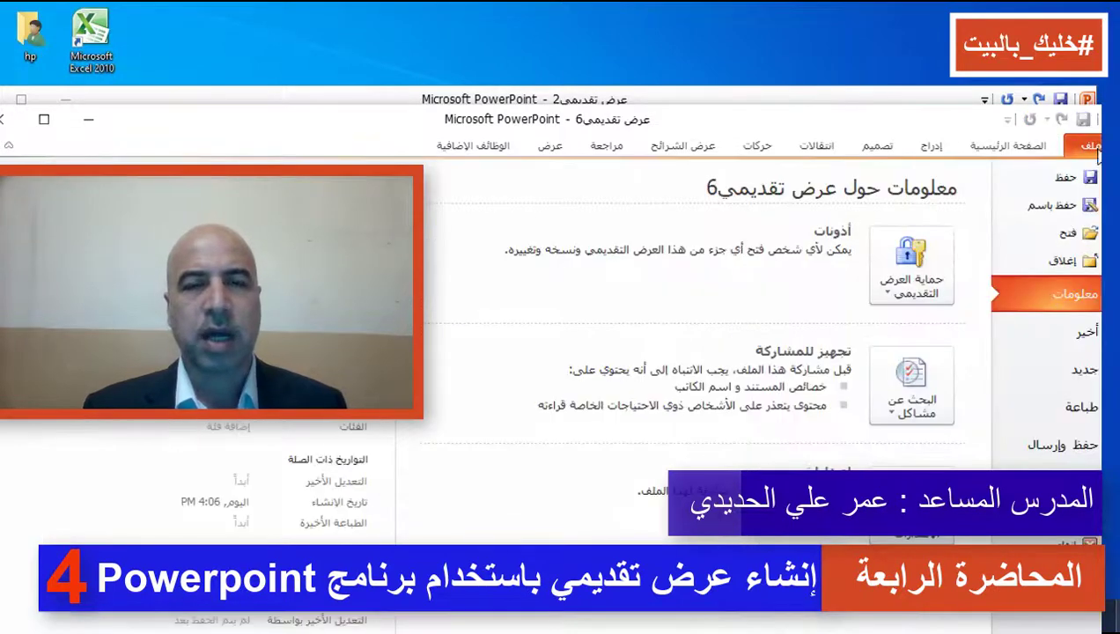
left_click(1084, 373)
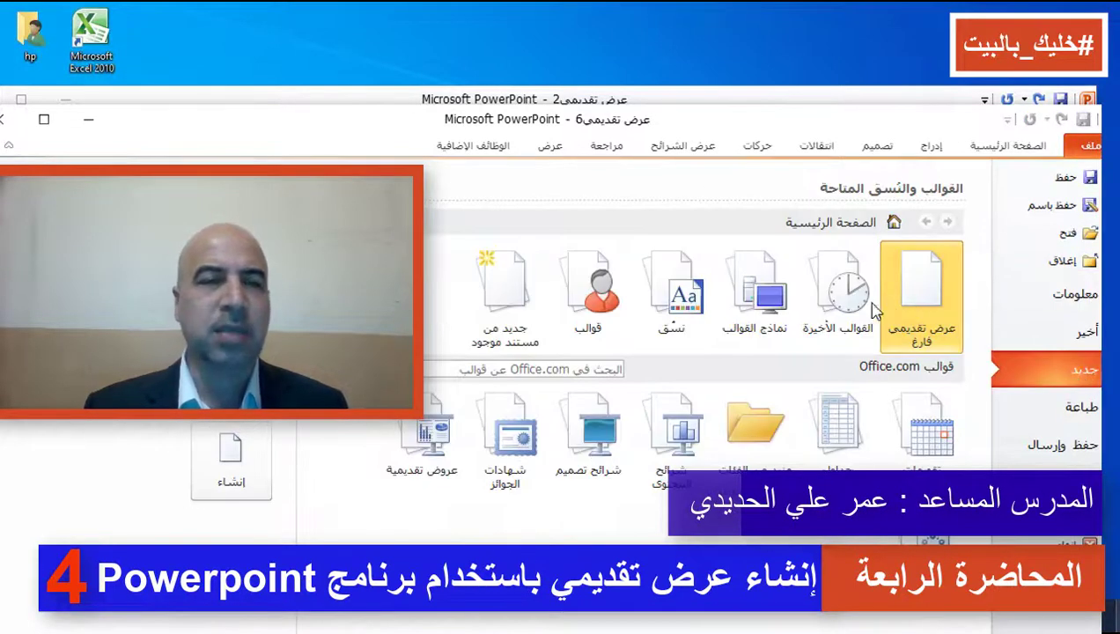
left_click(231, 483)
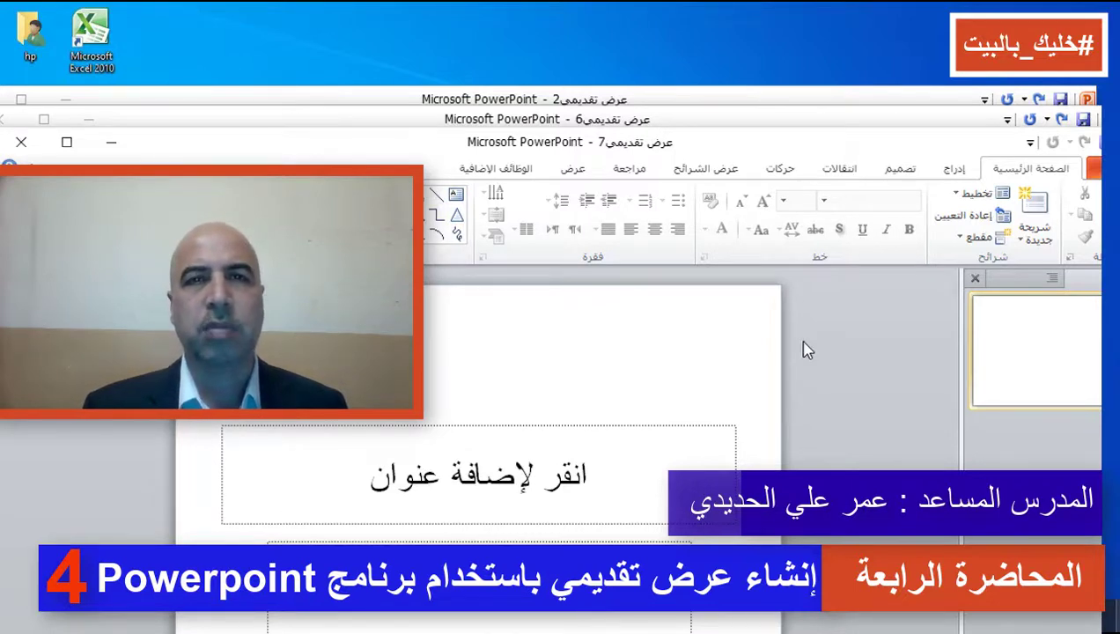
Type 'السلام عليكم' as the slide title, then place the caret at the title's start.
left_click(586, 475)
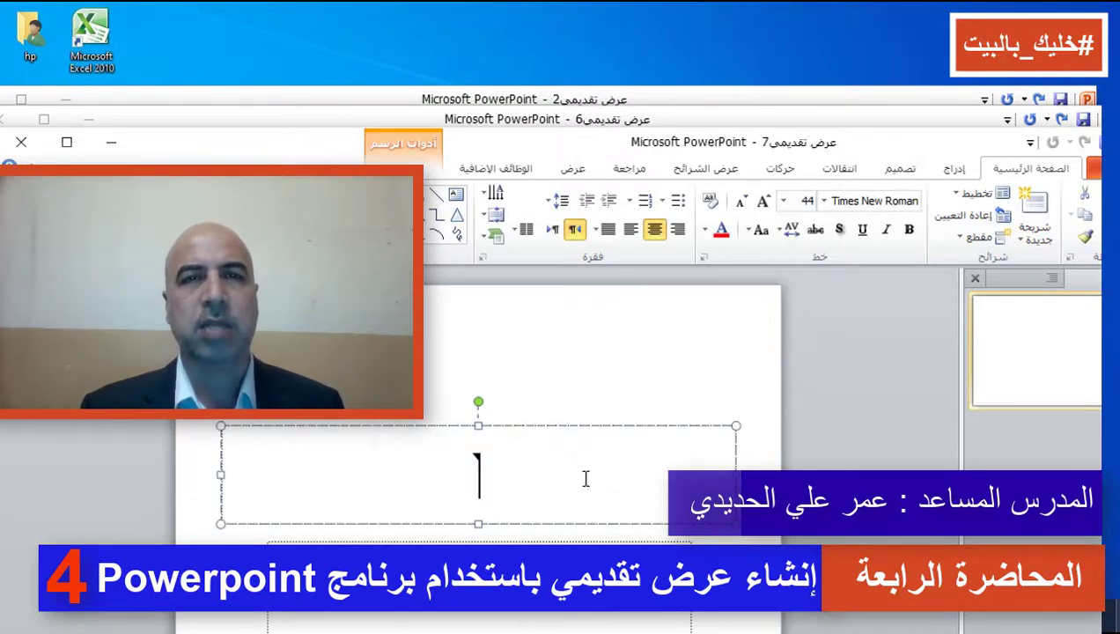
type("الس")
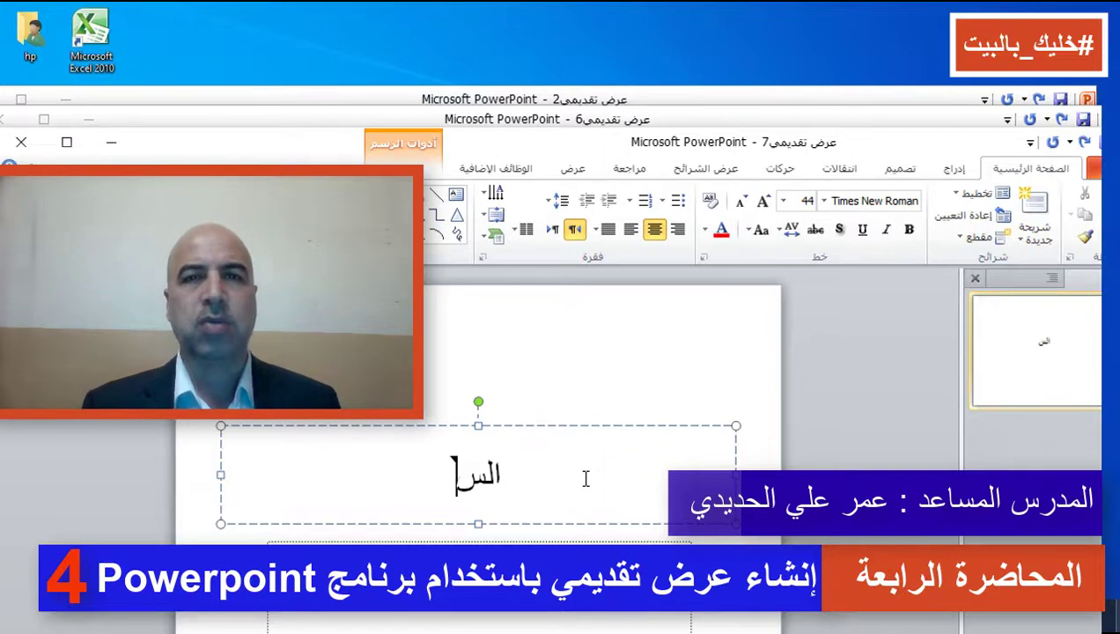
type("لام عل")
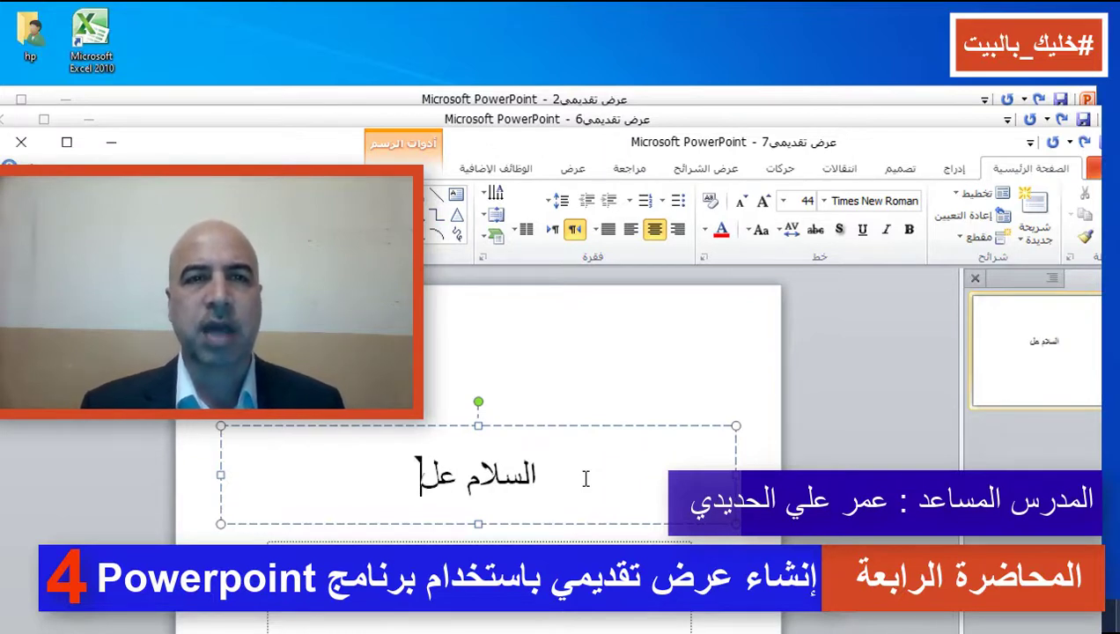
type("يكم")
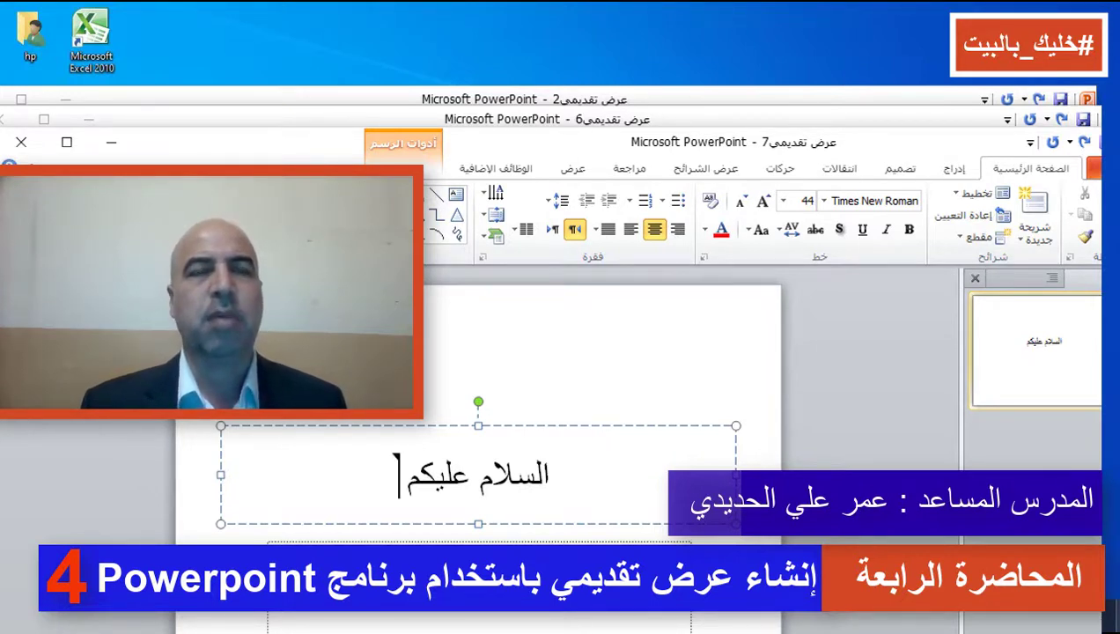
left_click(585, 563)
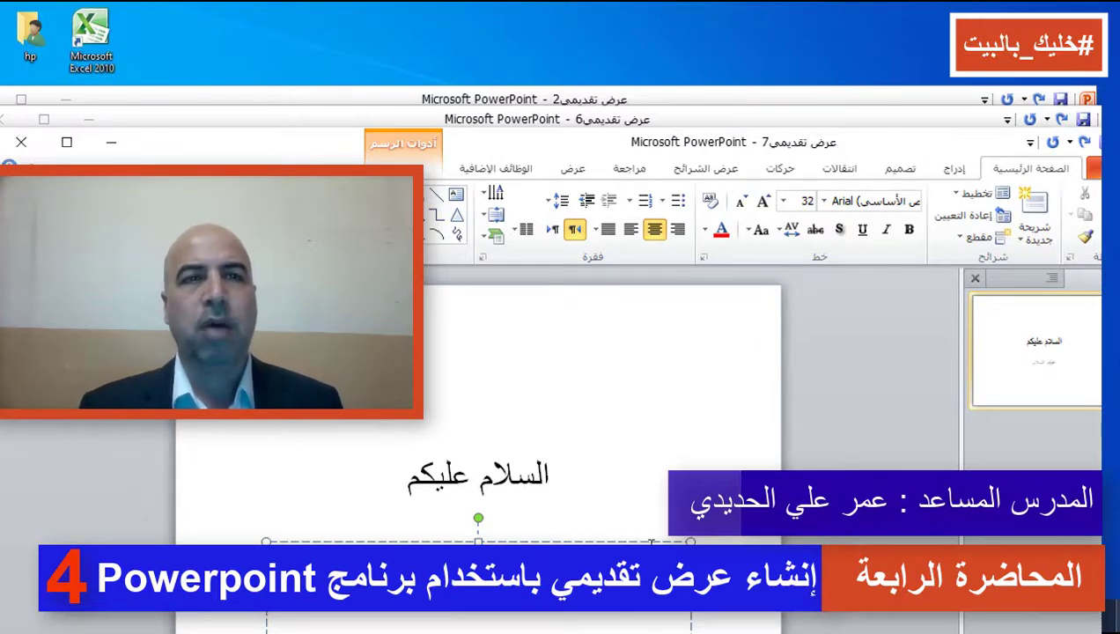
left_click(579, 489)
left_click(581, 564)
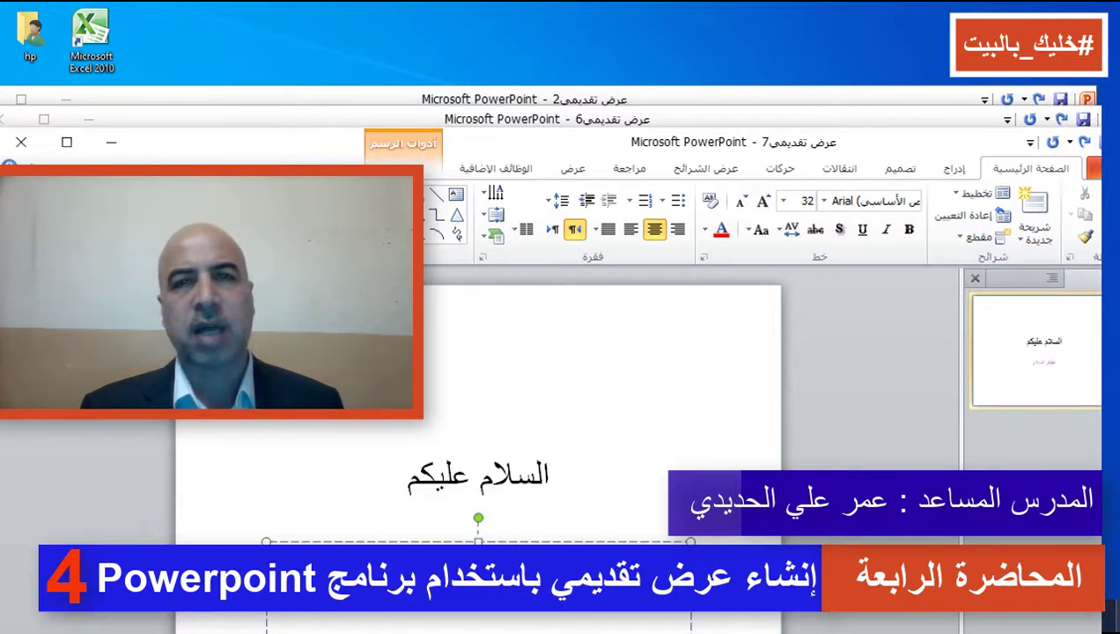
left_click(498, 474)
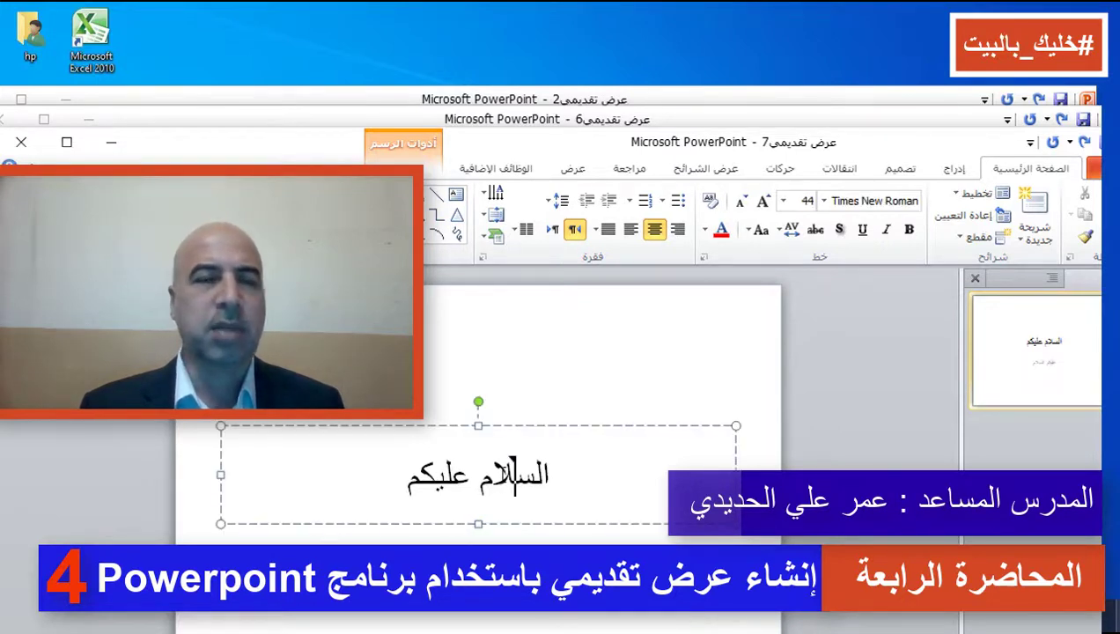
mouse_move(549, 475)
left_mouse_down()
mouse_move(388, 475)
mouse_move(469, 475)
left_mouse_up()
left_click(538, 475)
left_click(537, 479)
Make the title السلام عليكم bold, 72 pt and red.
left_click_drag(538, 479, 388, 480)
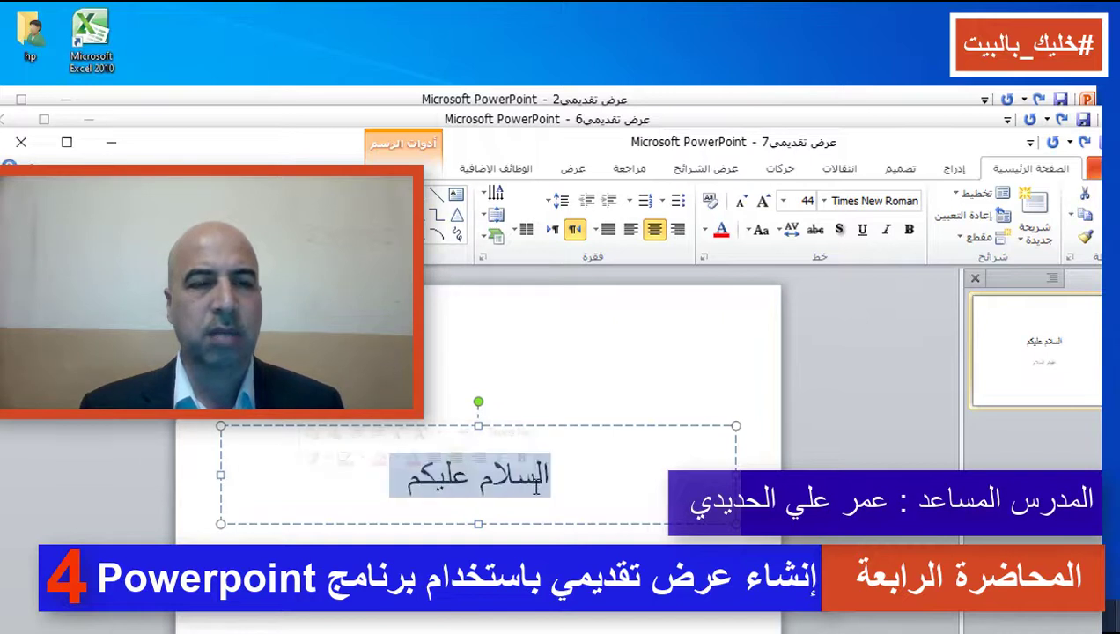
left_click(909, 231)
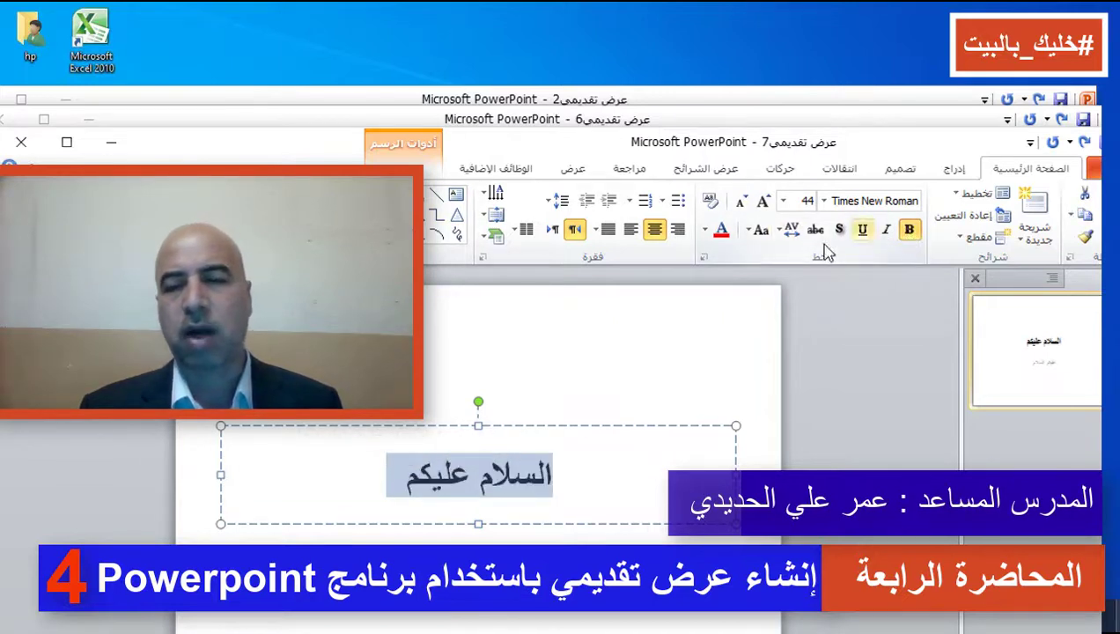
left_click(783, 201)
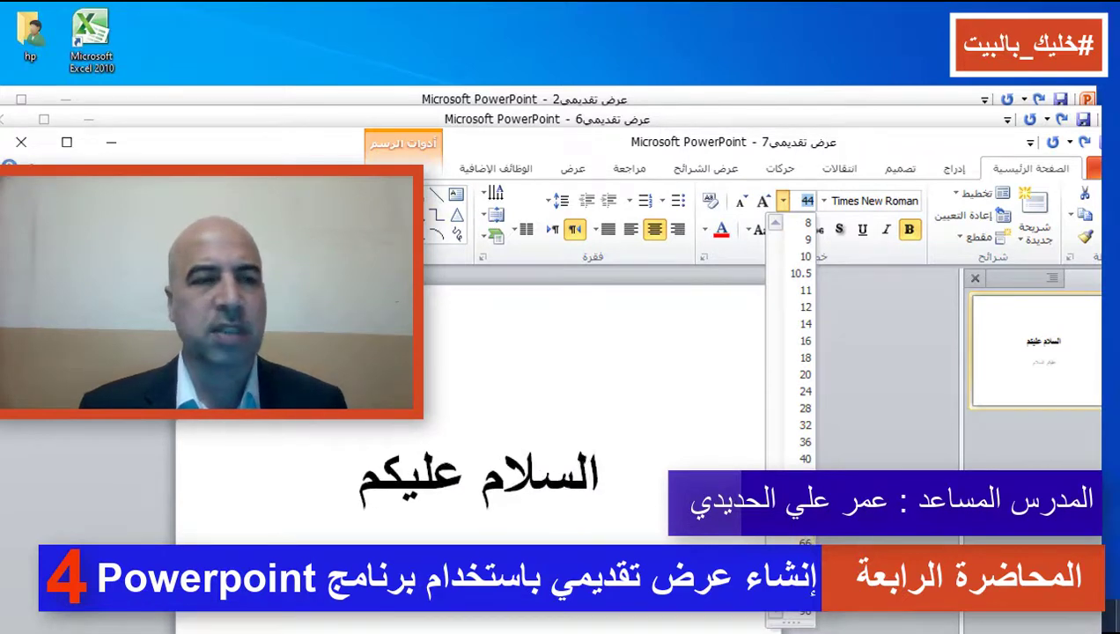
left_click(806, 559)
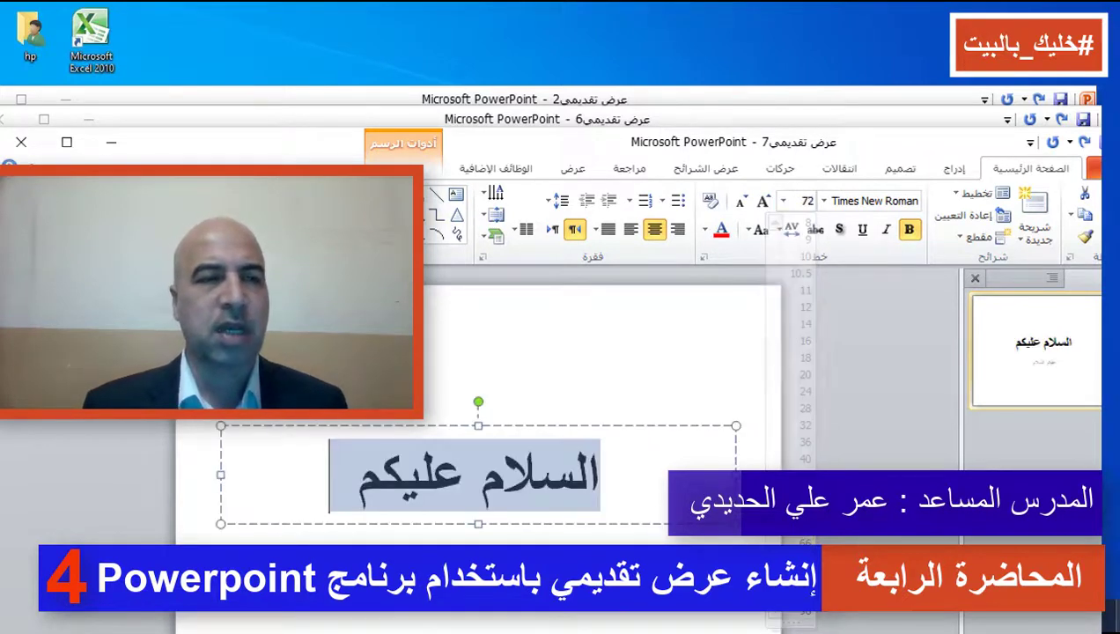
left_click(723, 231)
Make the subtitle bold and black, and grow it to 66 pt.
left_click(478, 572)
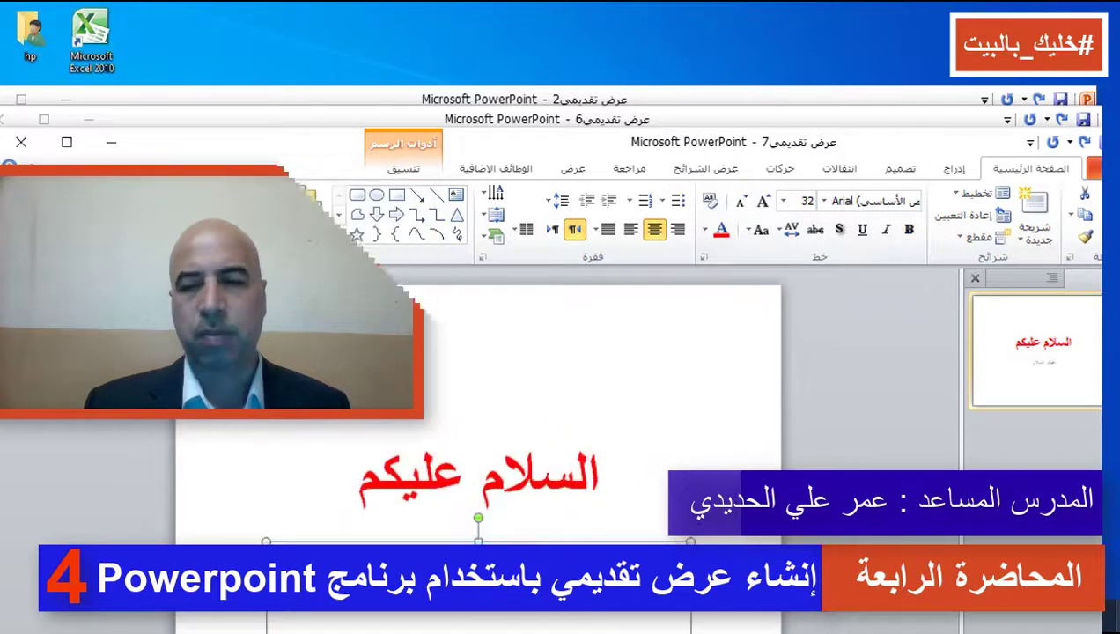
left_click(909, 229)
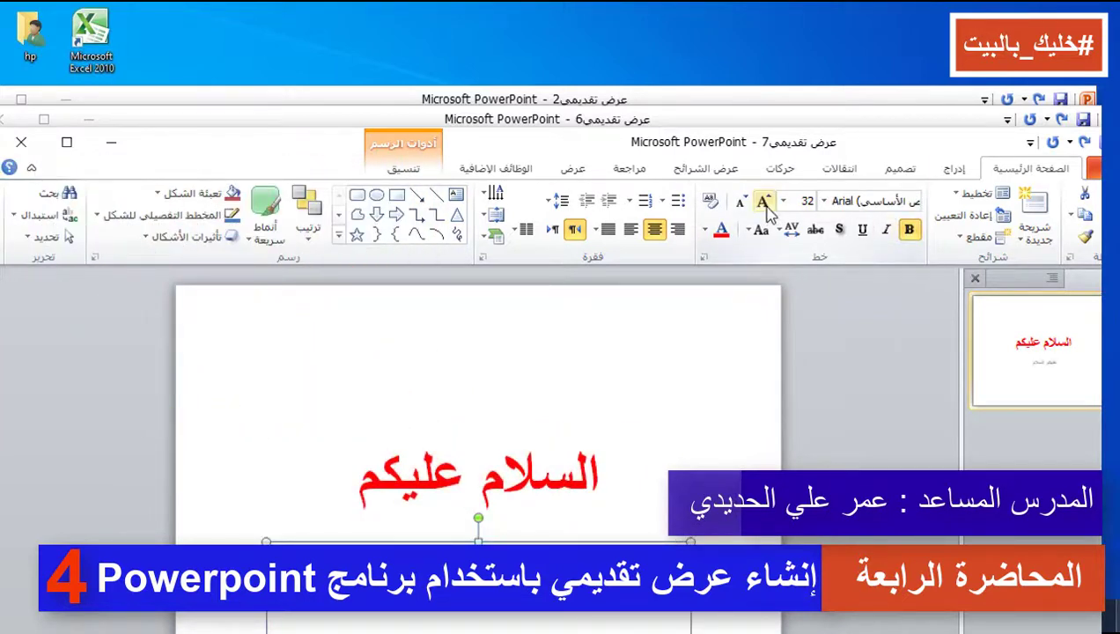
left_click(705, 230)
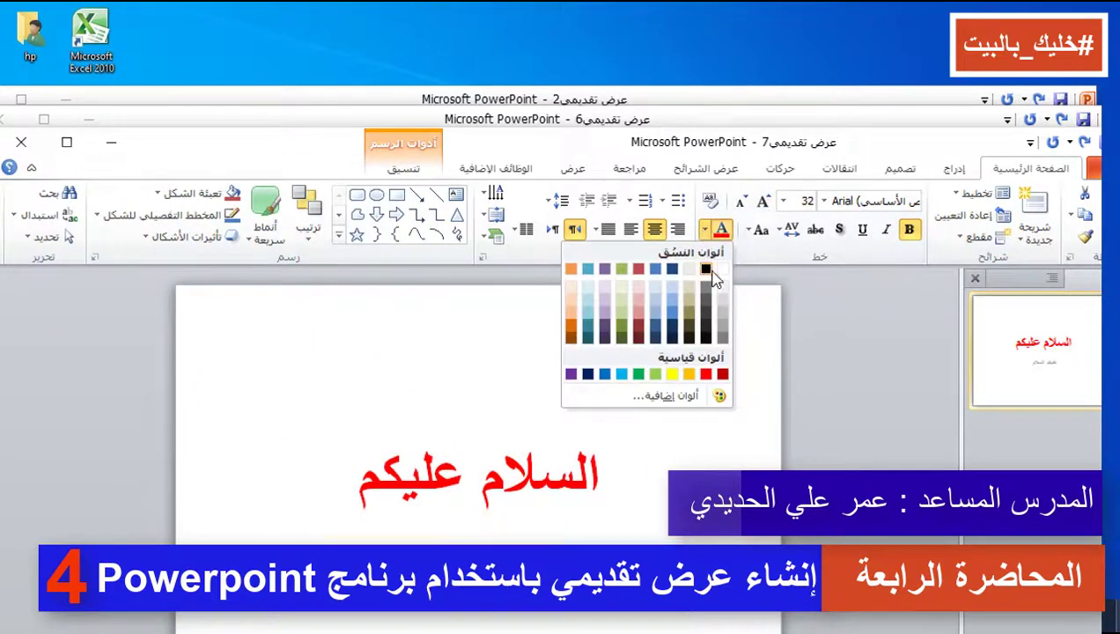
left_click(688, 268)
left_click(763, 203)
left_click(764, 202)
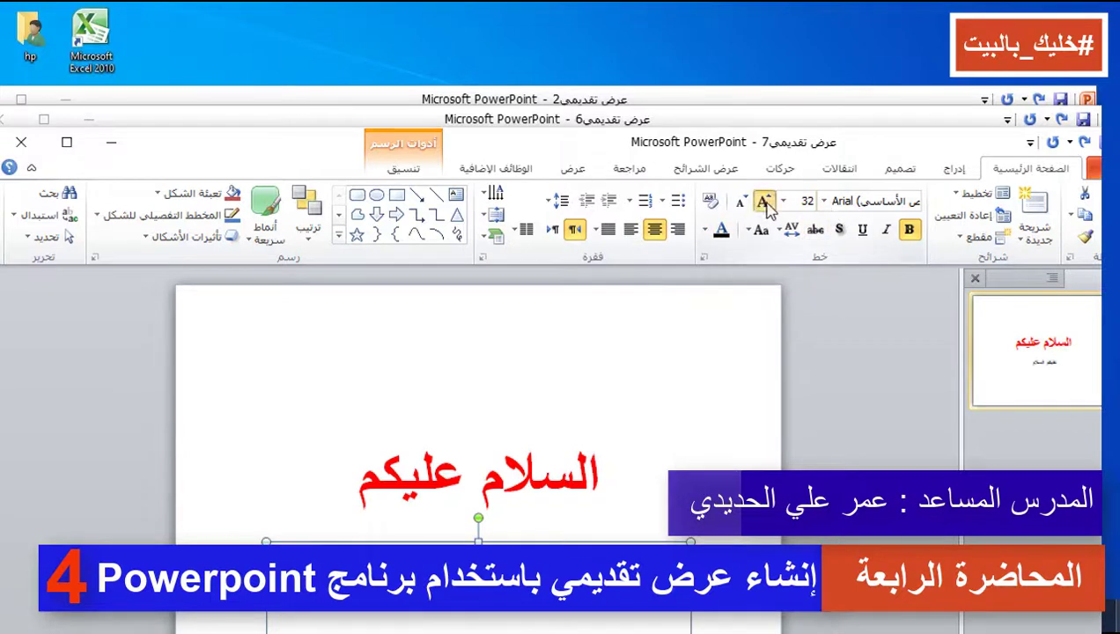
left_click(764, 202)
left_click(764, 202)
left_click(764, 201)
left_click(764, 202)
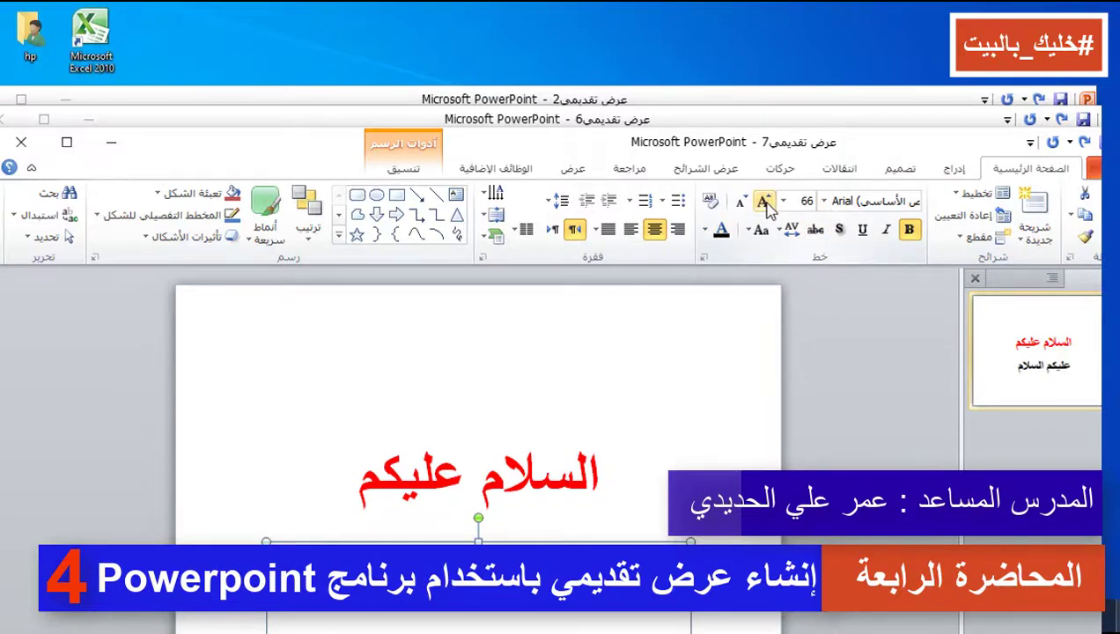
left_click(764, 201)
left_click(669, 393)
Rotate the title and subtitle text boxes to a diagonal slant.
left_click(587, 457)
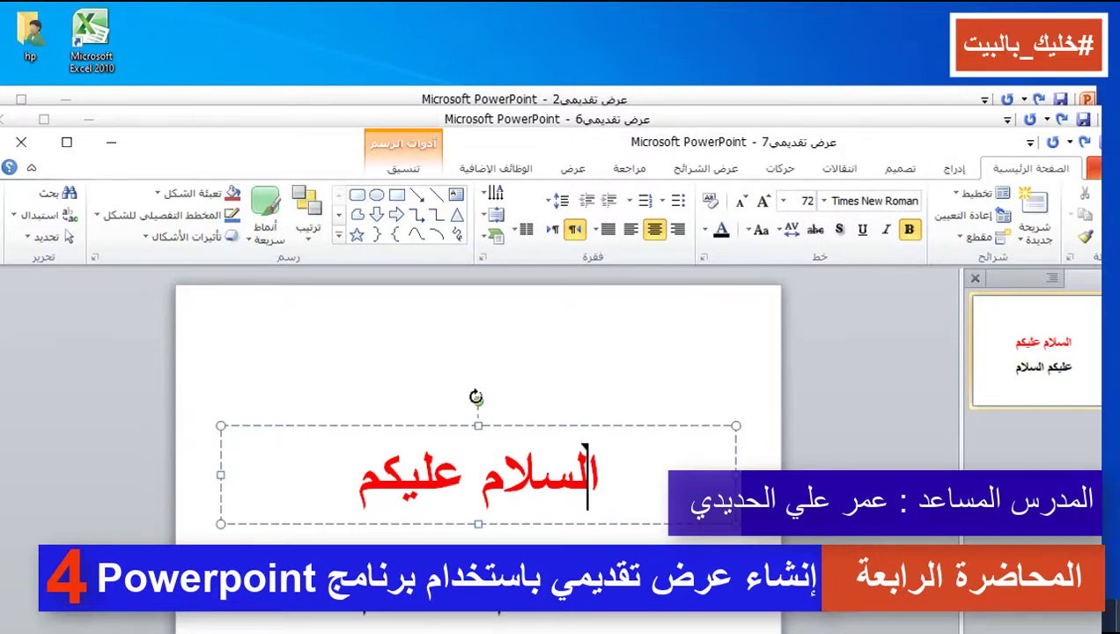
left_click_drag(478, 402, 503, 376)
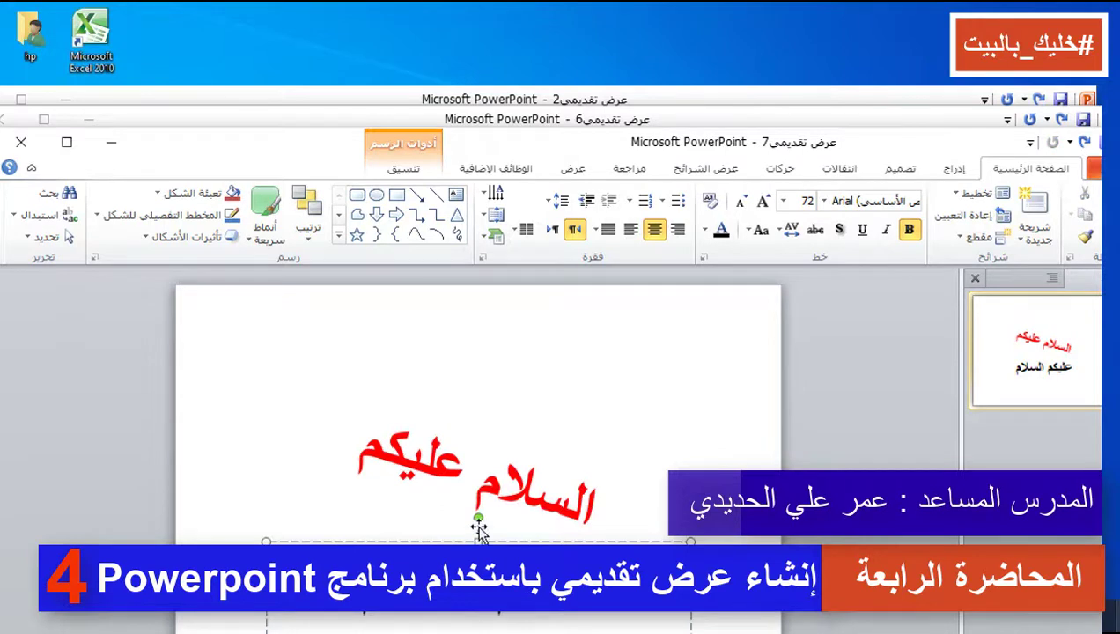
left_click_drag(477, 521, 499, 506)
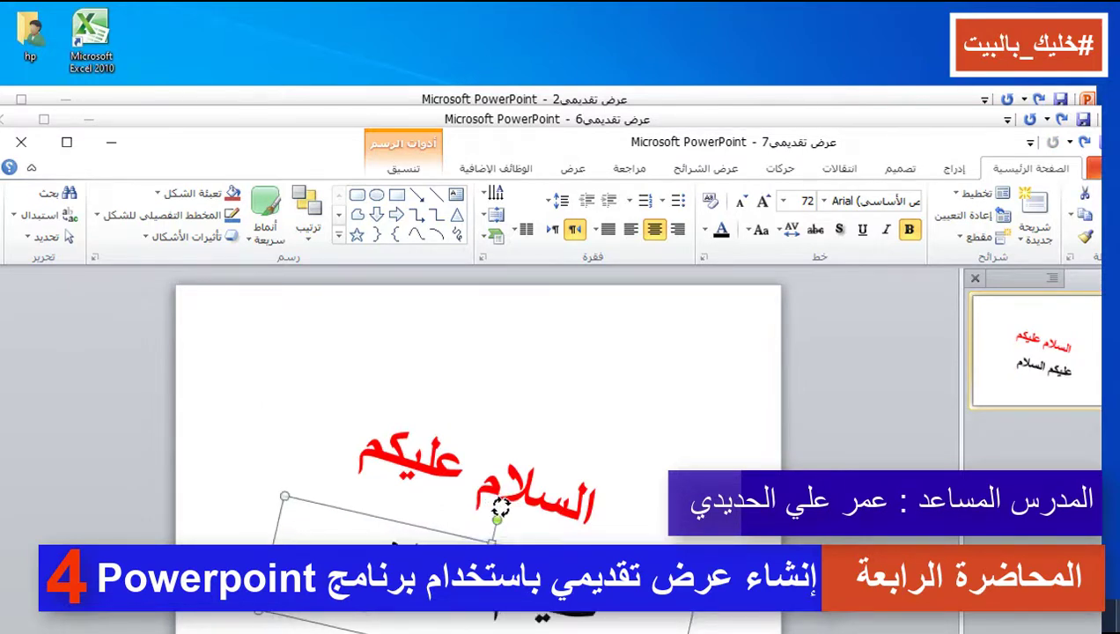
Right-align the red title text and center the subtitle text, slightly adjusting the subtitle's tilt.
left_click(583, 490)
left_click(630, 230)
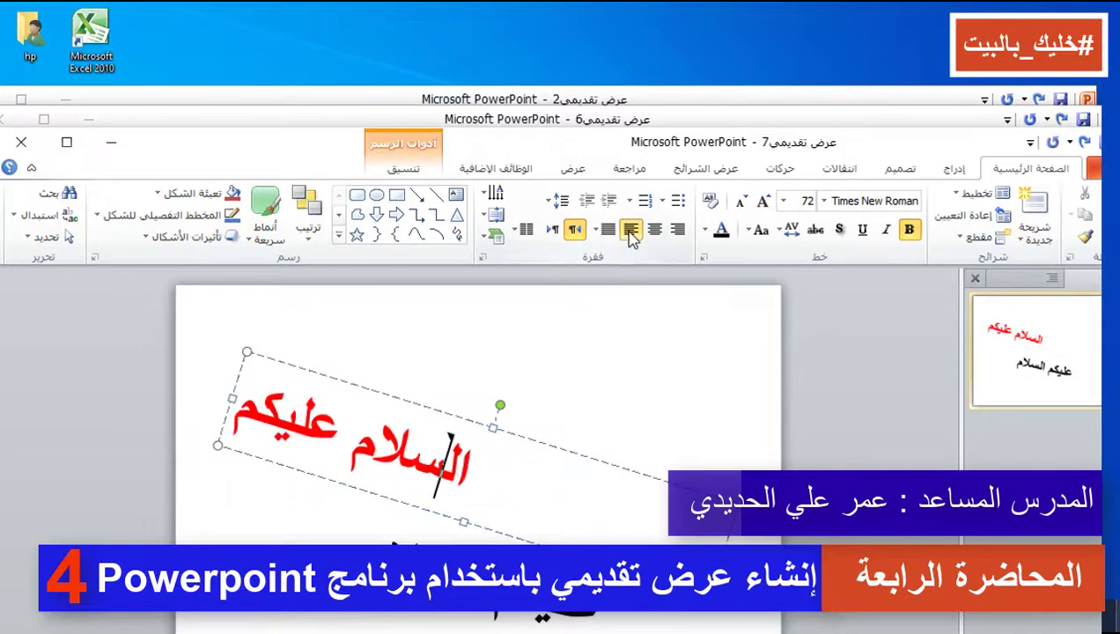
left_click(509, 615)
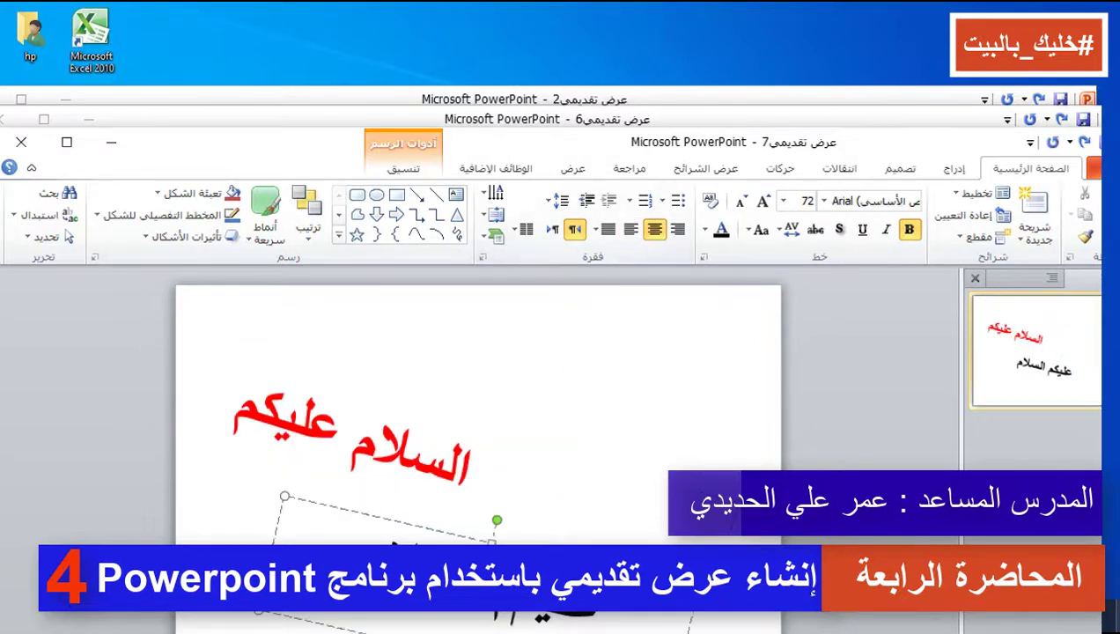
left_click(680, 231)
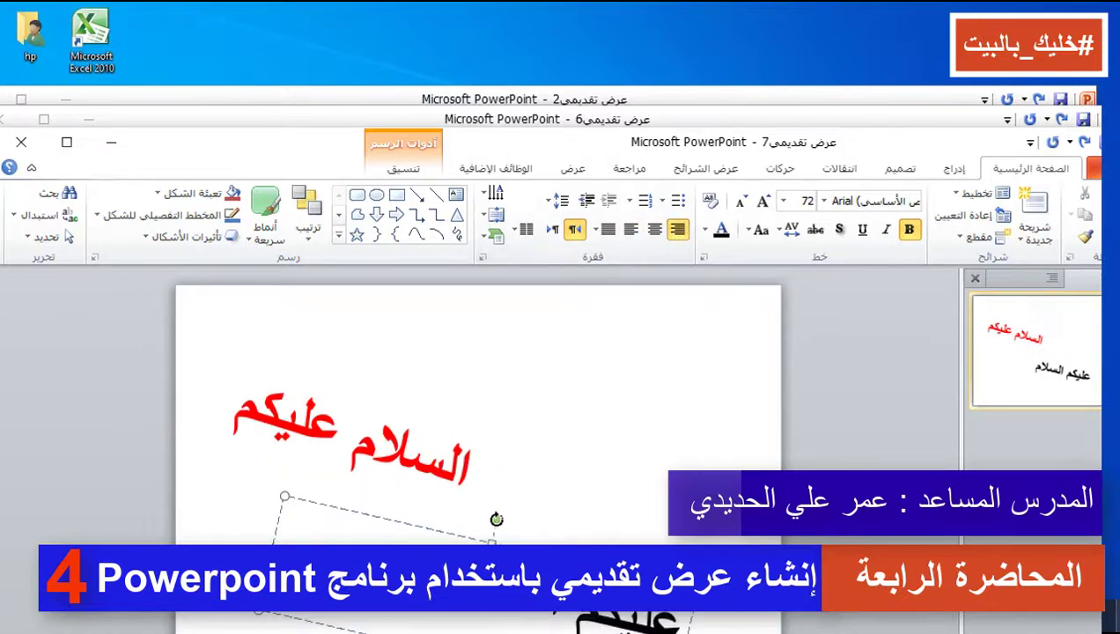
left_click_drag(496, 520, 500, 520)
left_click(548, 500)
left_click(440, 471)
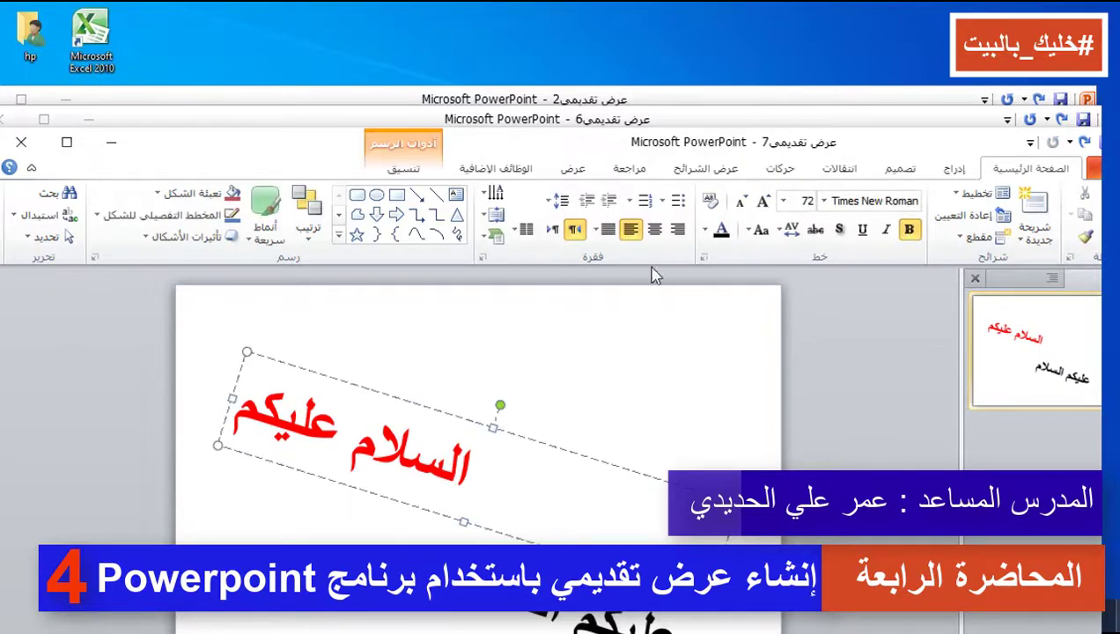
left_click(678, 230)
left_click(516, 618)
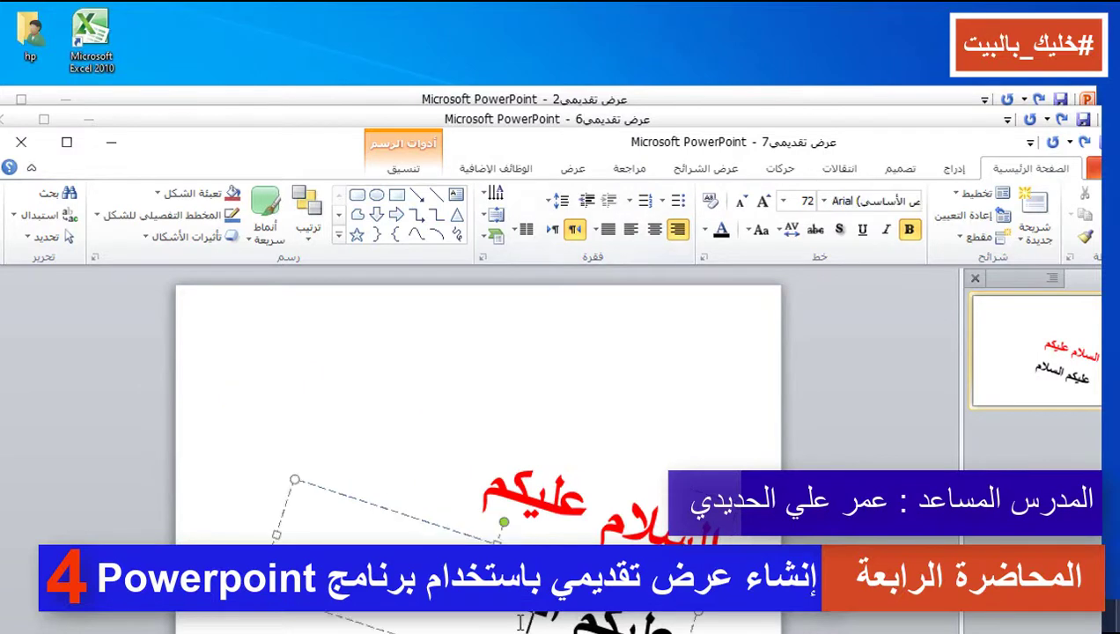
left_click(631, 231)
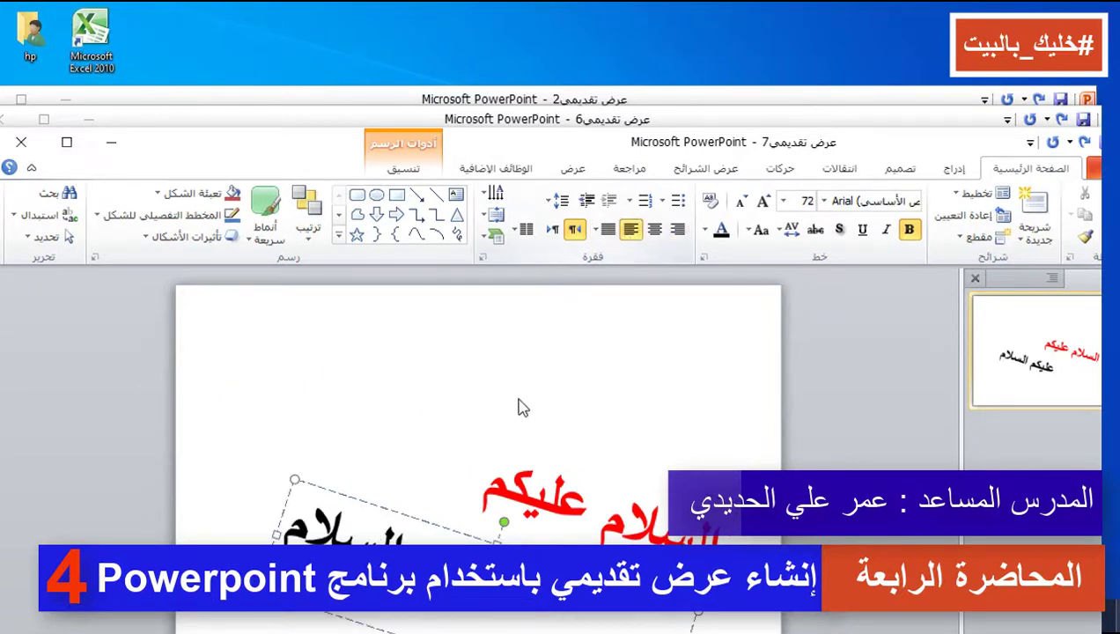
Move the red title box up and to the right and make it shorter.
left_click(504, 508)
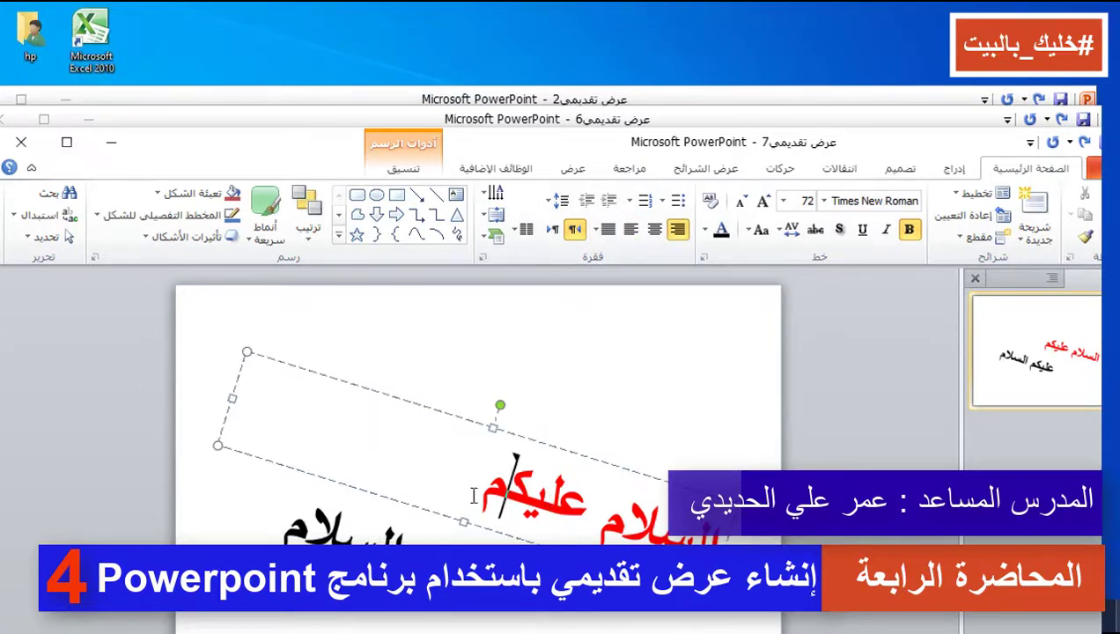
left_click_drag(494, 435, 515, 392)
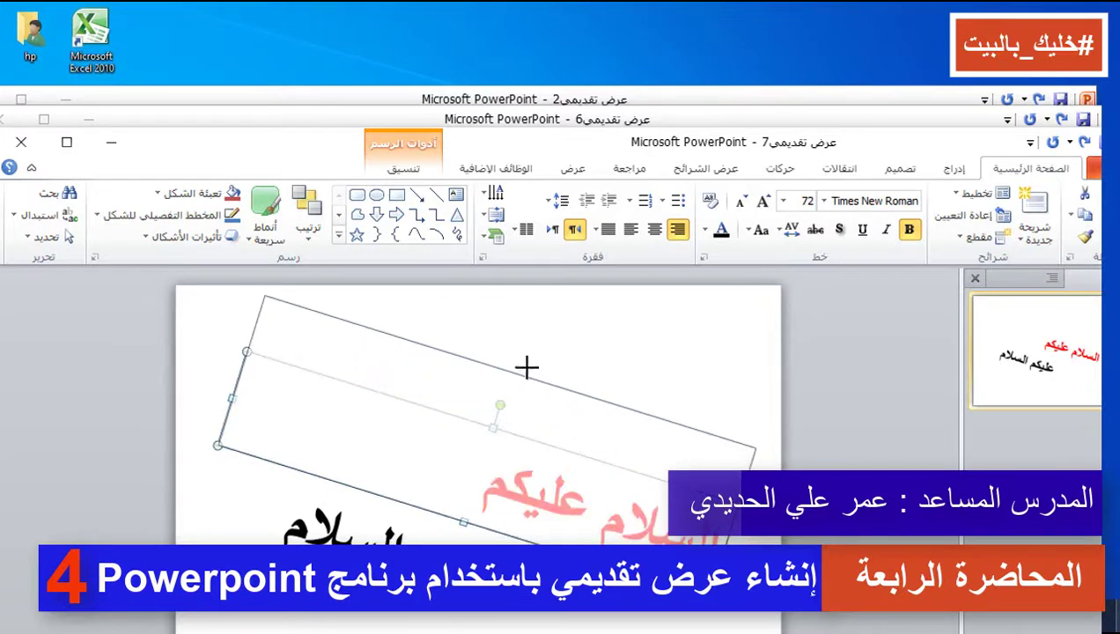
left_click_drag(460, 521, 489, 473)
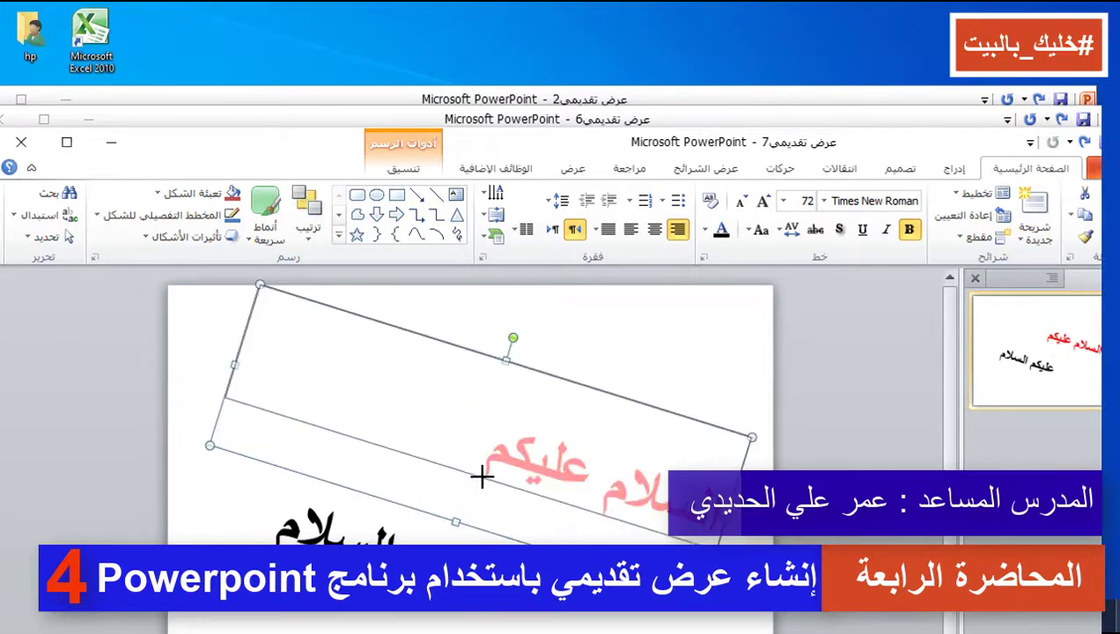
left_click(352, 526)
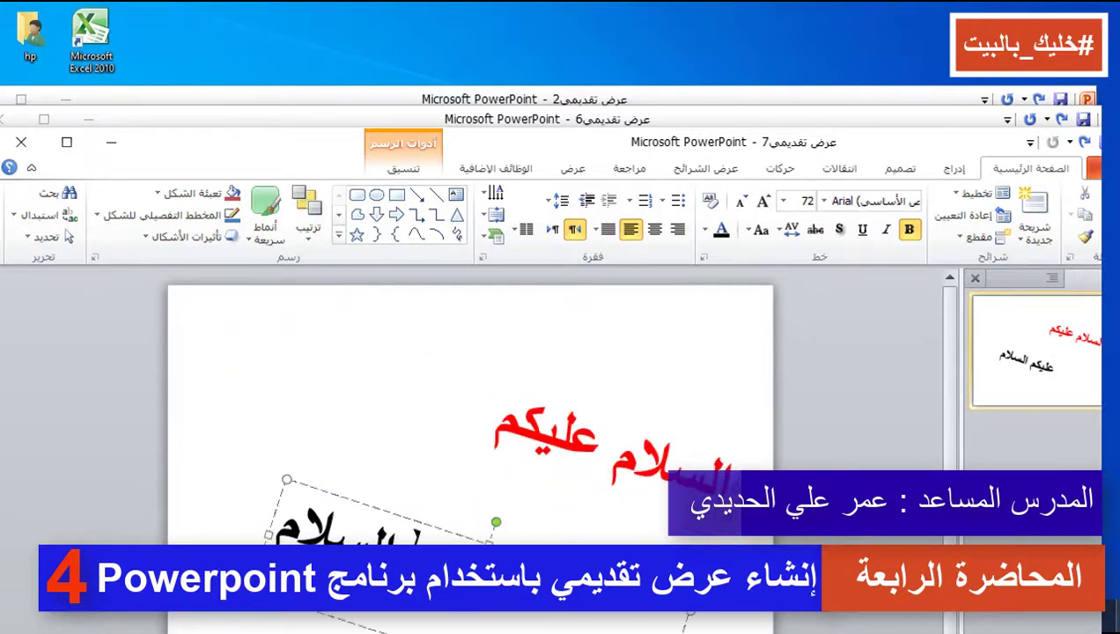
left_click(588, 526)
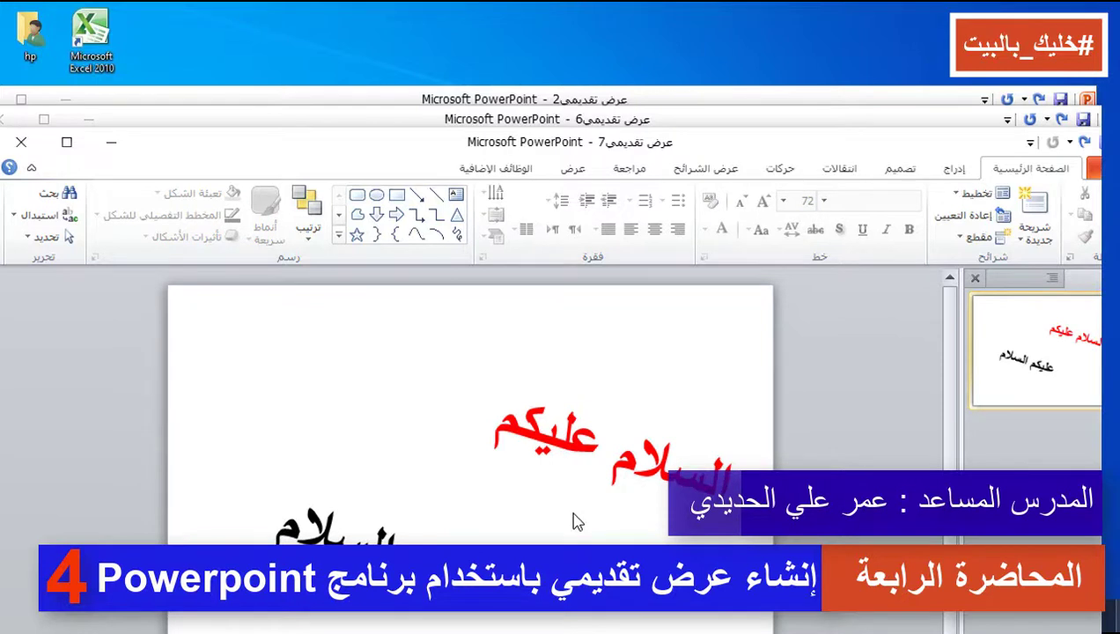
Try black, blue, dark grey and white themes, then apply the green design theme.
left_click(956, 170)
left_click(911, 171)
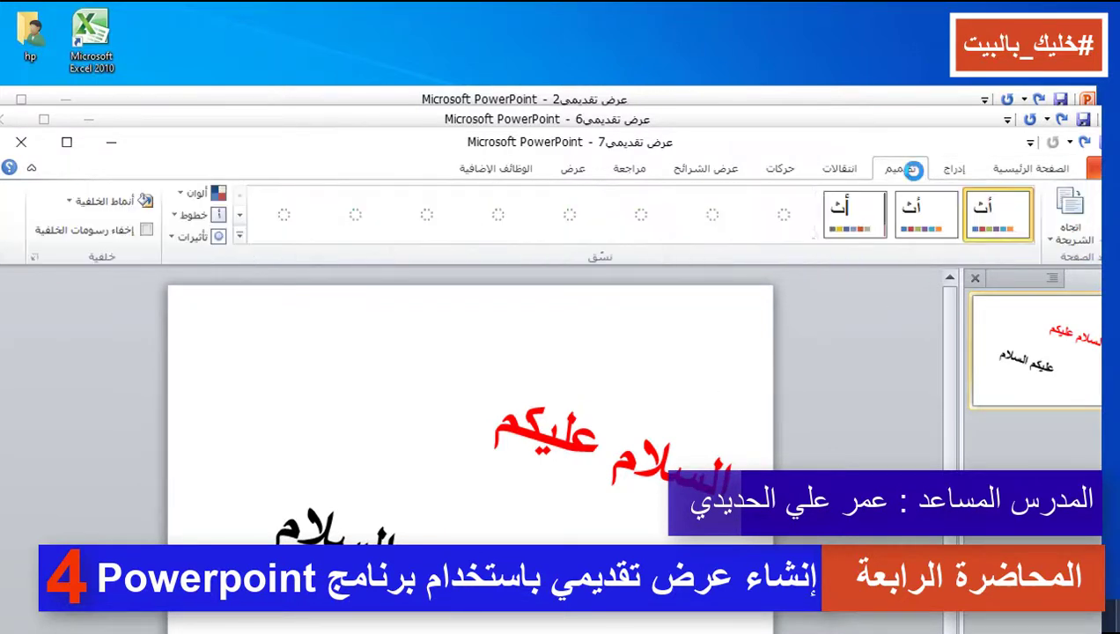
left_click(518, 235)
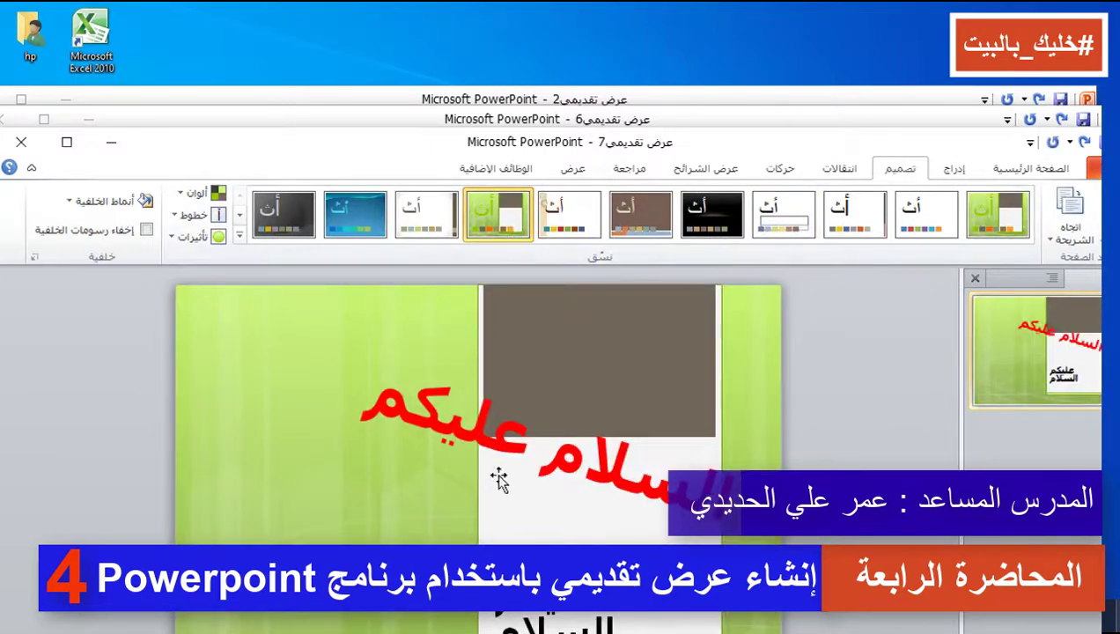
left_click(698, 227)
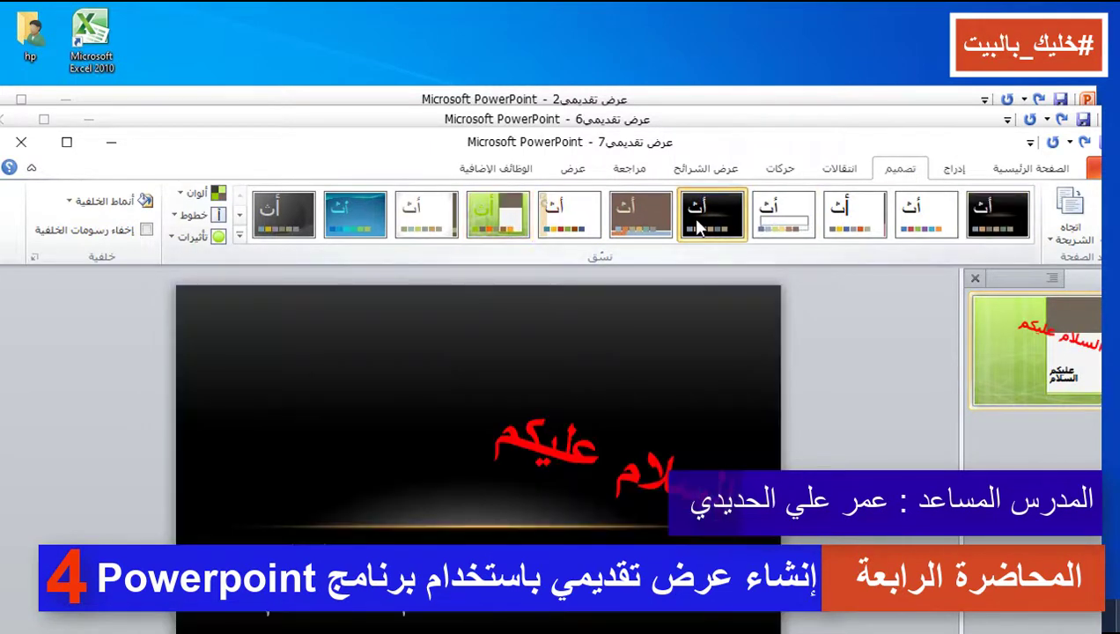
left_click(364, 221)
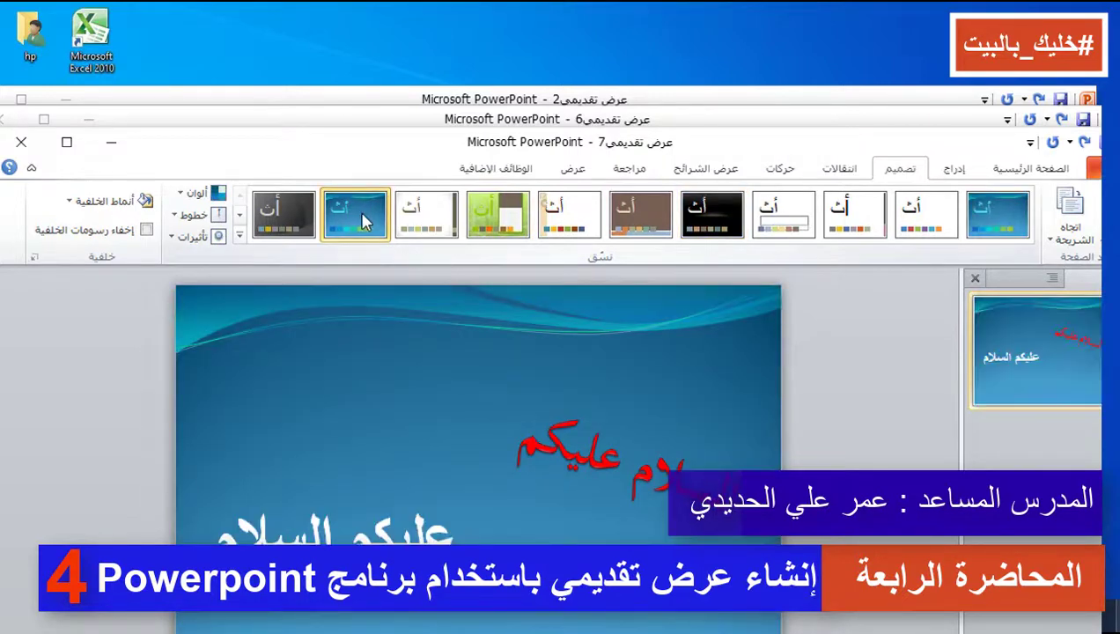
left_click(287, 214)
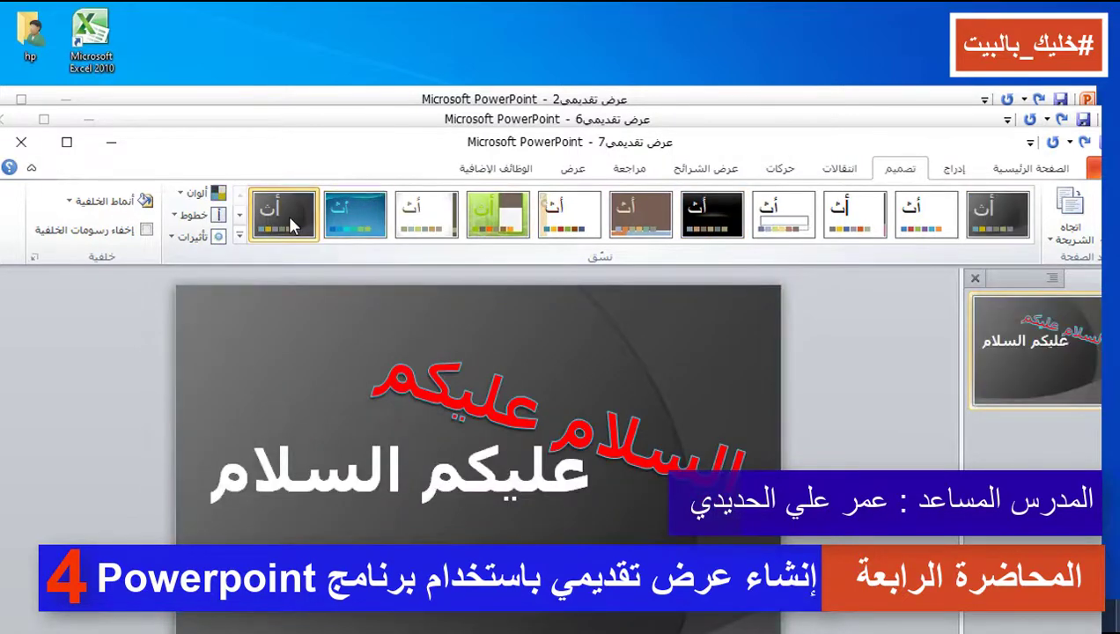
left_click(362, 222)
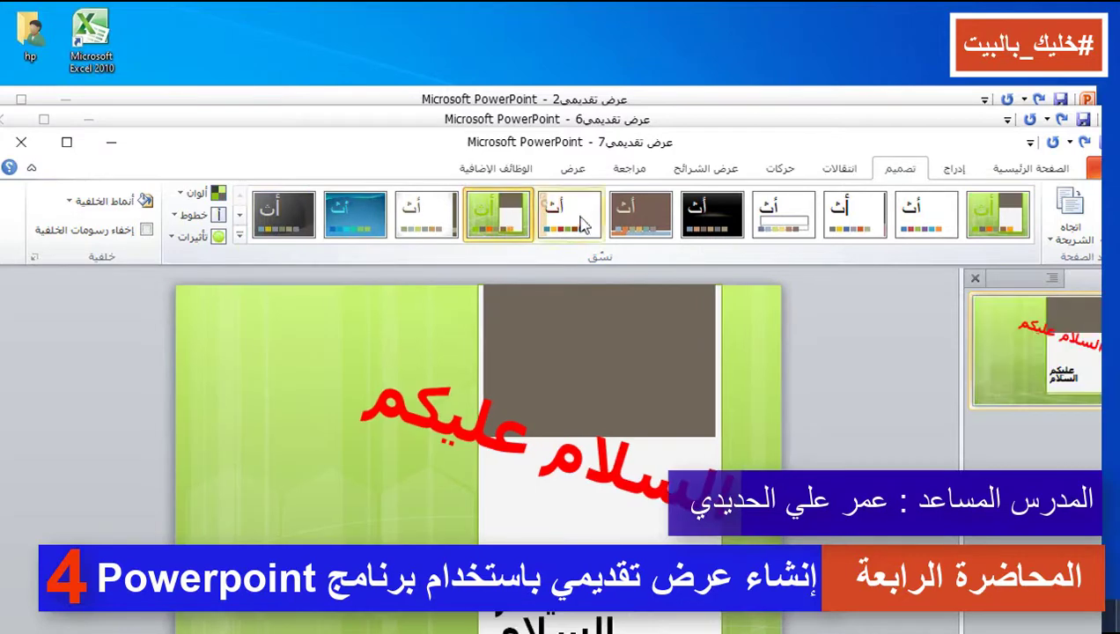
left_click(709, 218)
left_click(926, 216)
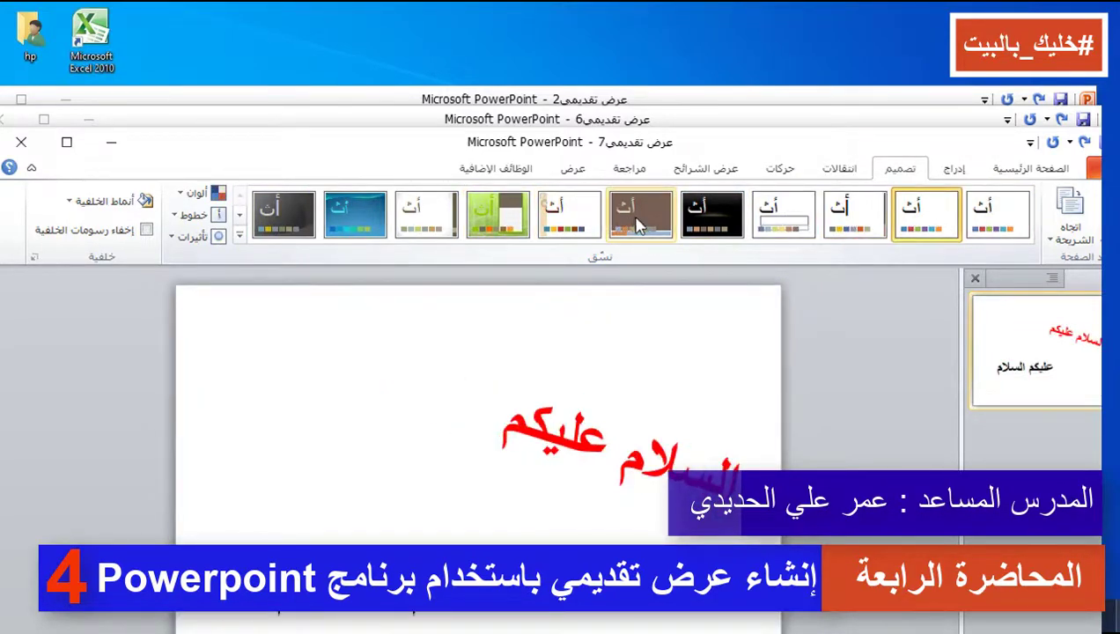
left_click(567, 220)
left_click(507, 227)
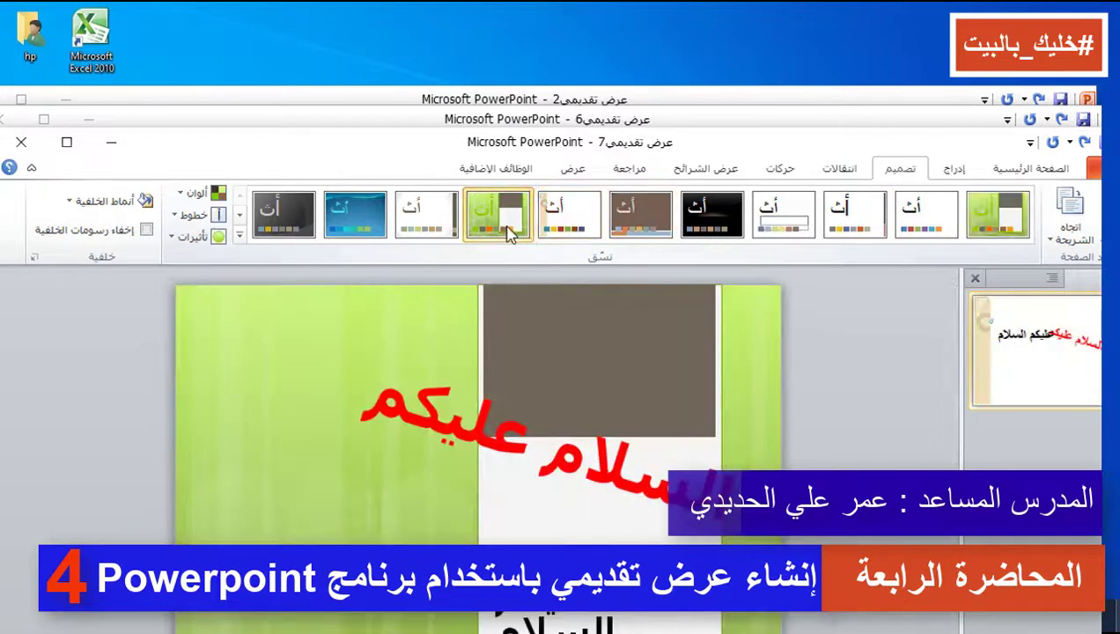
left_click(559, 420)
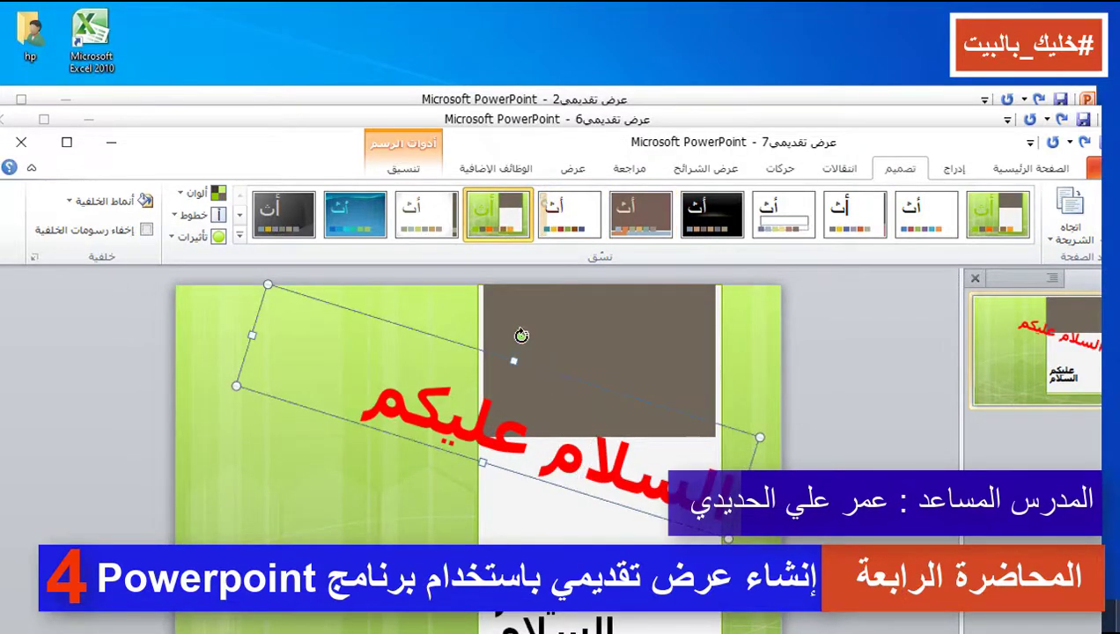
Rotate the WordArt greeting level and resize its box so it sits at the upper left.
left_click_drag(522, 336, 500, 330)
left_click_drag(756, 411, 474, 411)
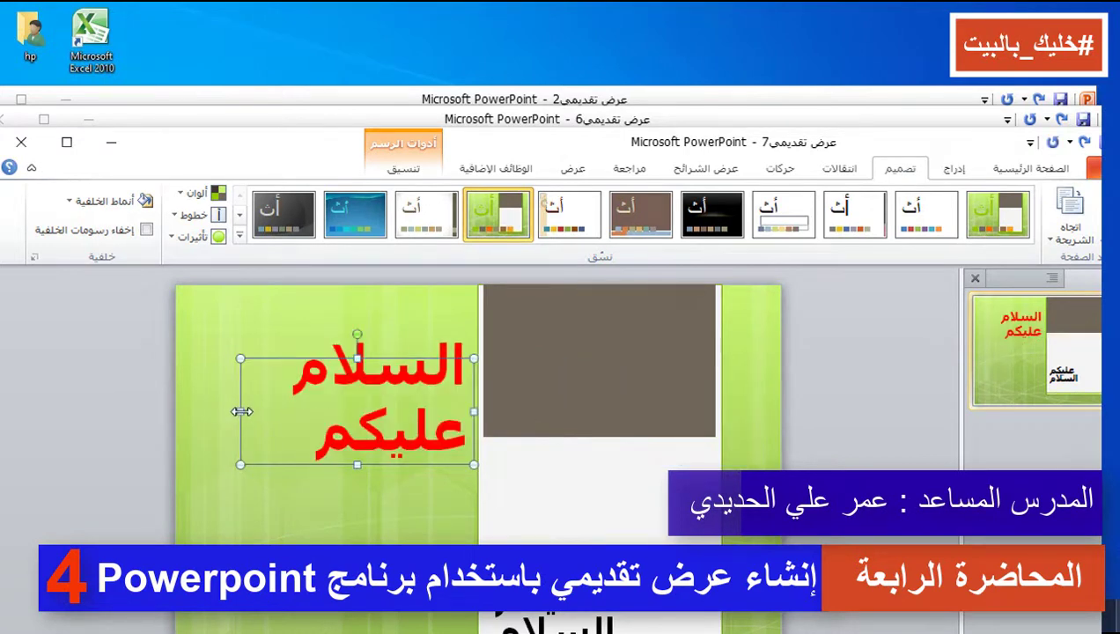
left_click_drag(242, 411, 163, 411)
key("Escape")
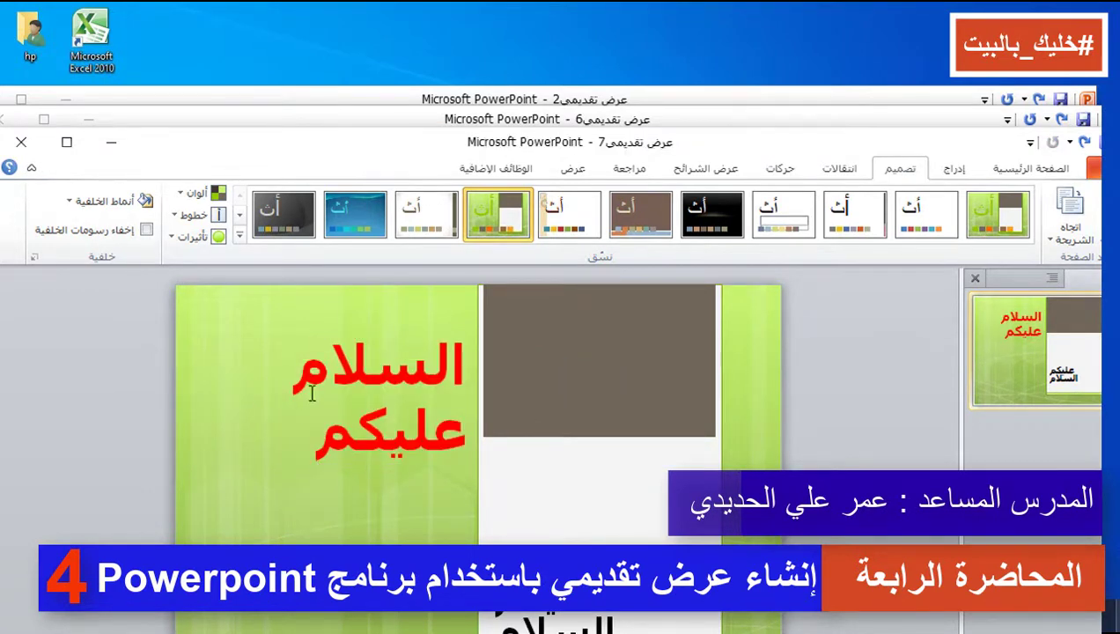
Decrease the السلام عليكم text to 54 pt and shrink the box height around it.
double_click(311, 392)
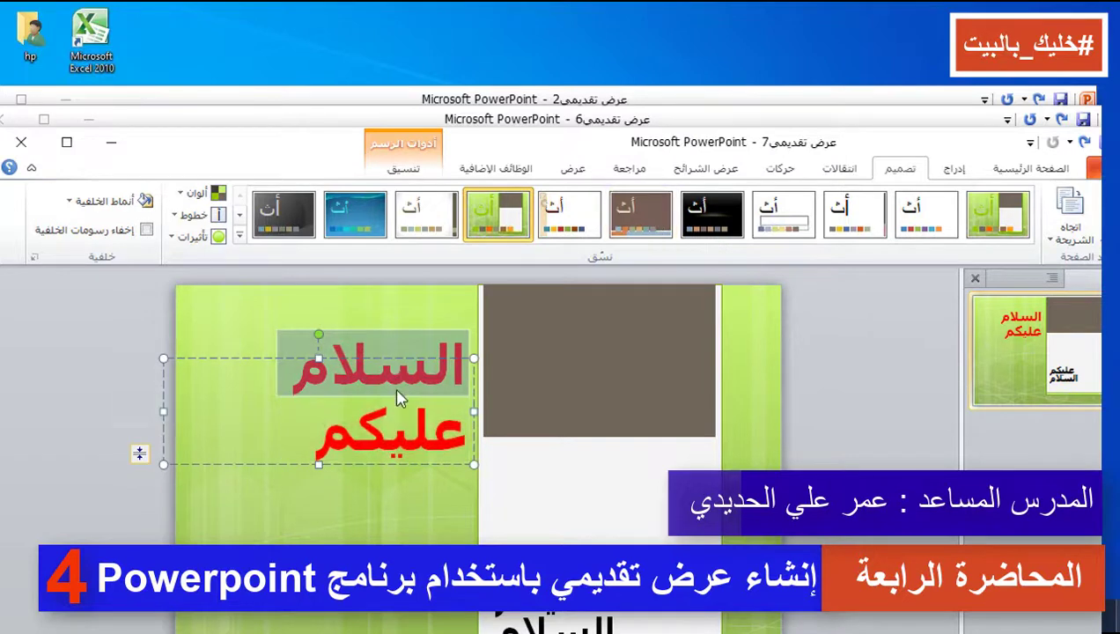
triple_click(401, 385)
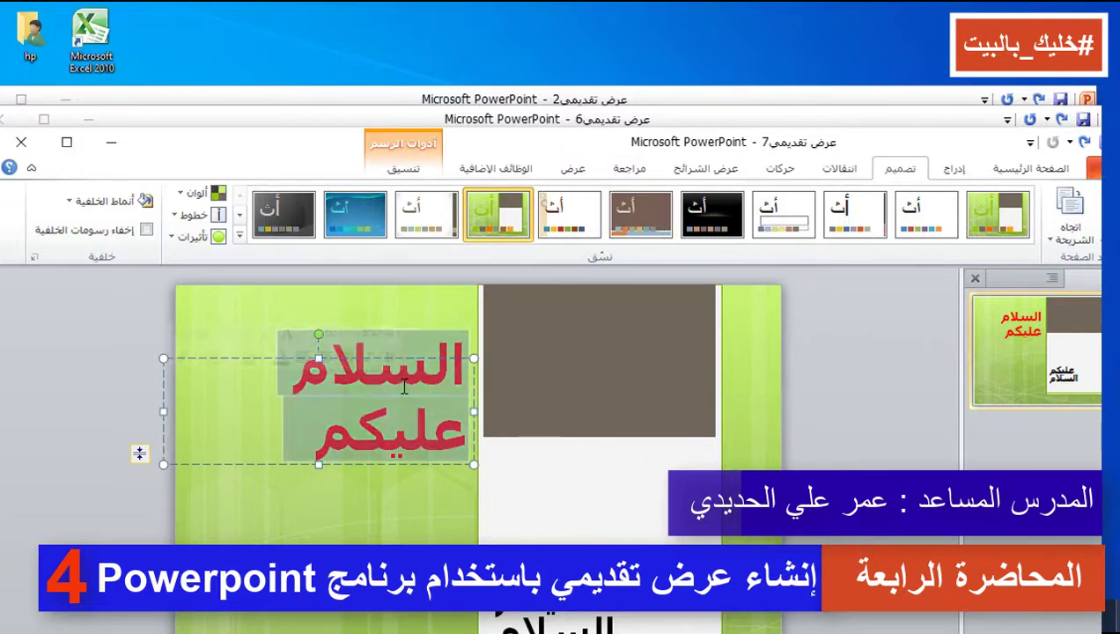
left_click(1028, 169)
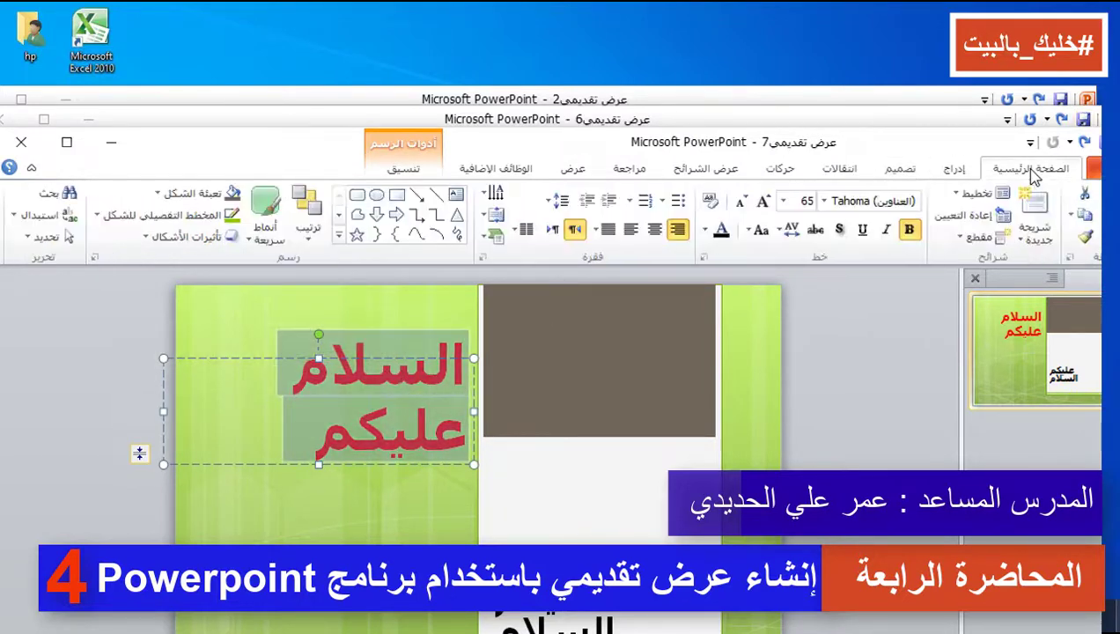
left_click(740, 206)
left_click(740, 206)
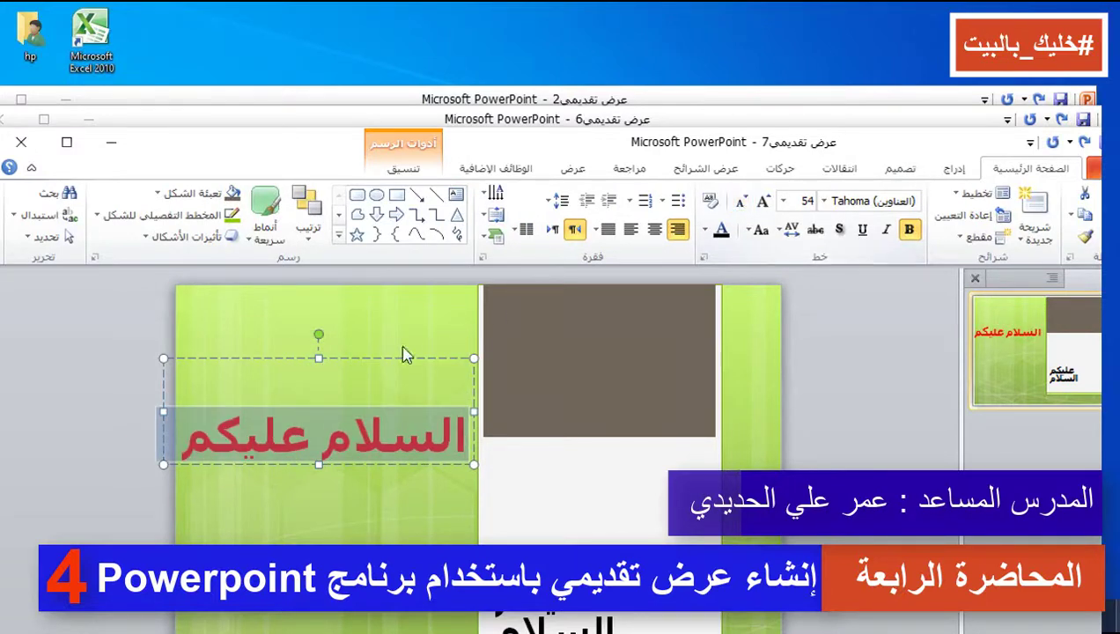
left_click_drag(316, 464, 322, 417)
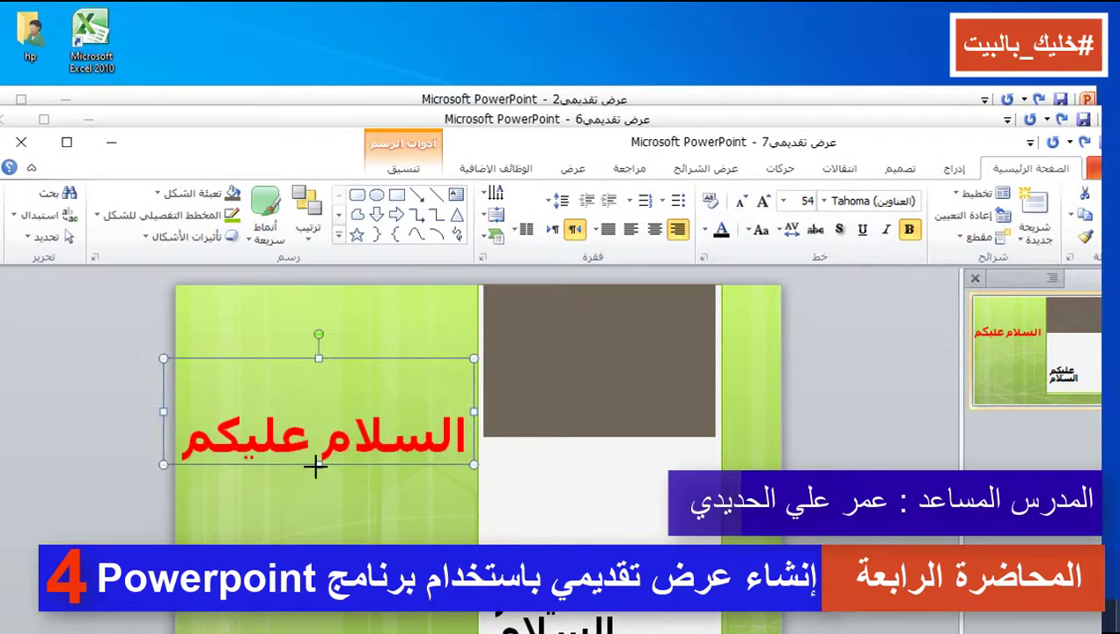
left_click(337, 451)
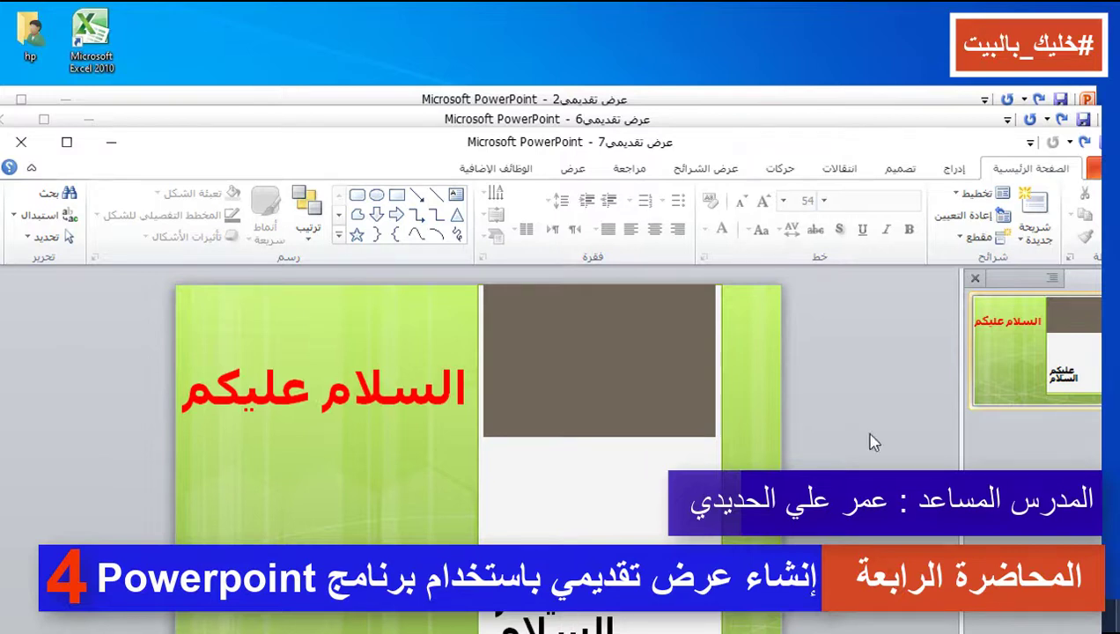
Apply the light grey striped background Style 9 from the Design tab's Background Styles.
left_click(902, 168)
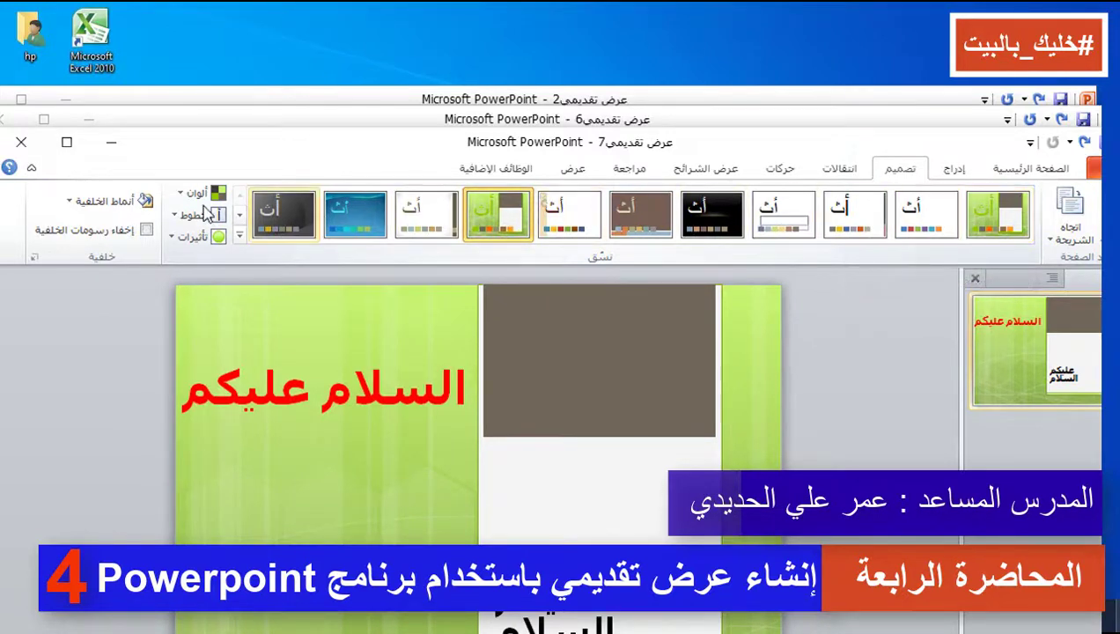
left_click(74, 212)
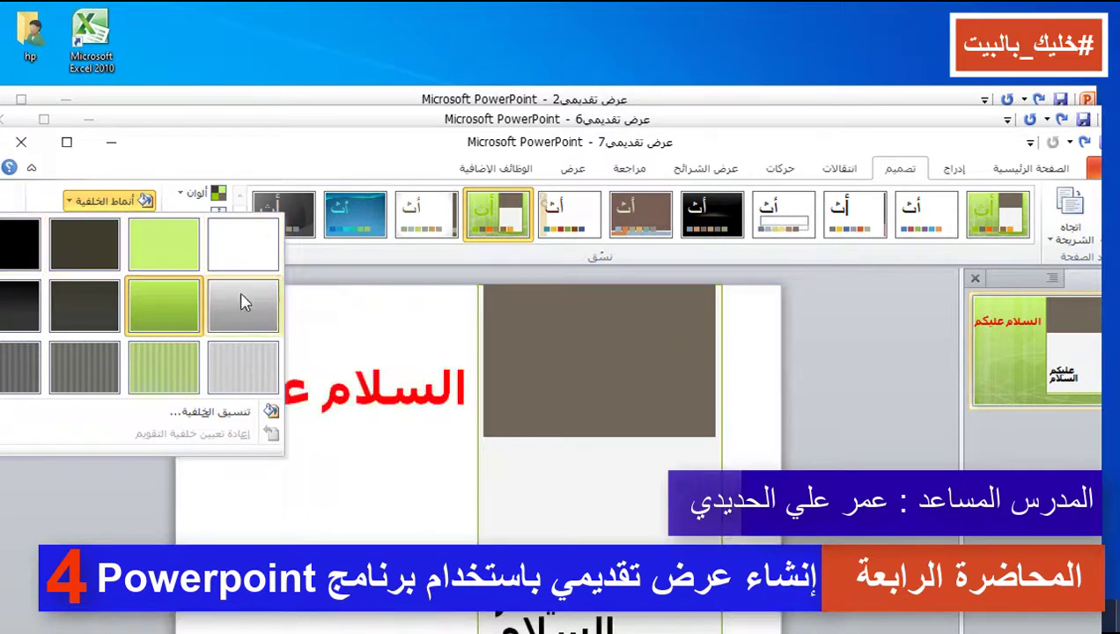
left_click(238, 384)
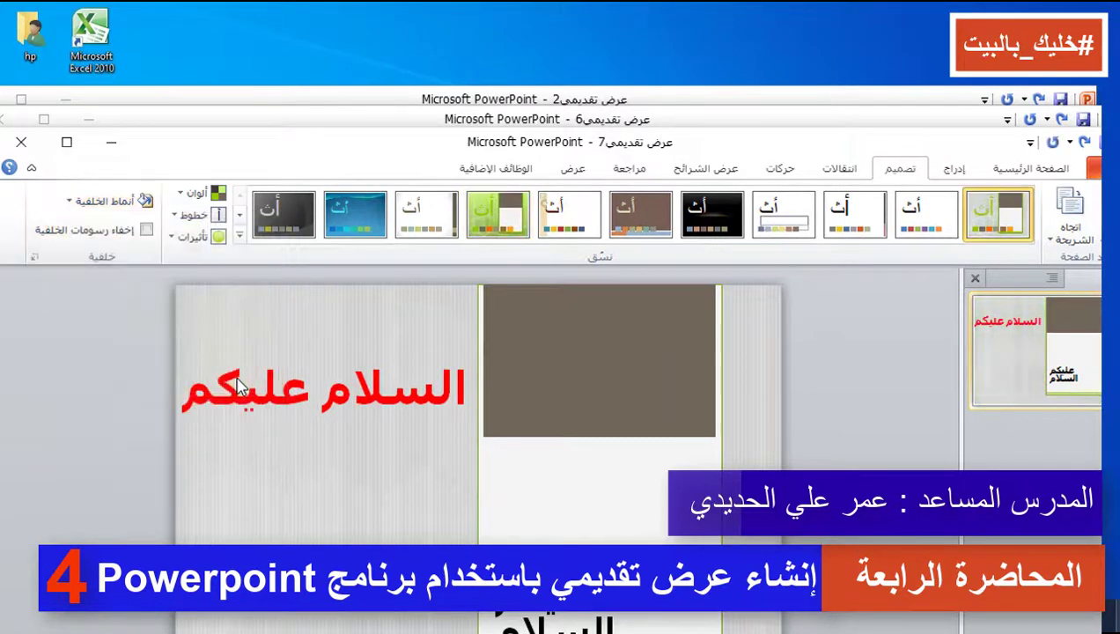
left_click(67, 203)
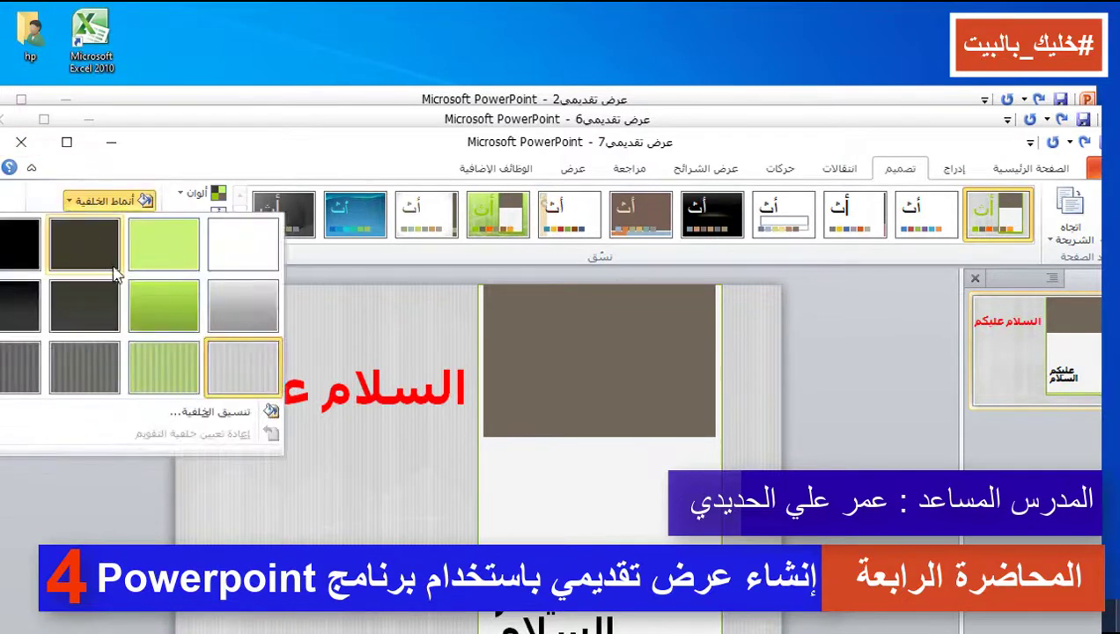
Give the background a light green dotted pattern fill and hide the background graphics.
left_click(227, 414)
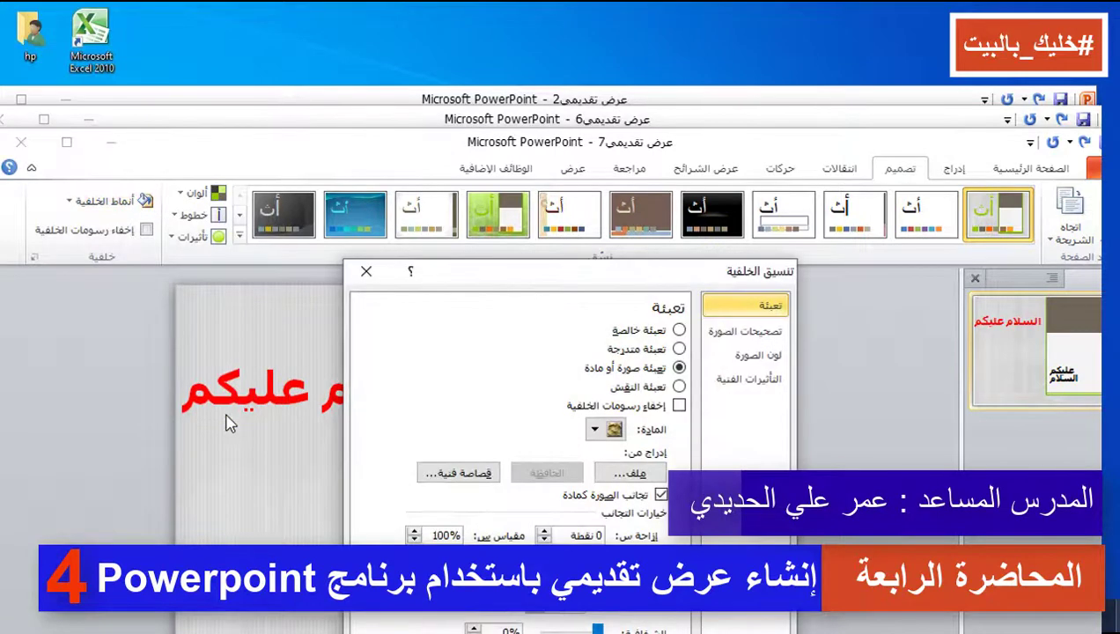
left_click(679, 385)
left_click(679, 405)
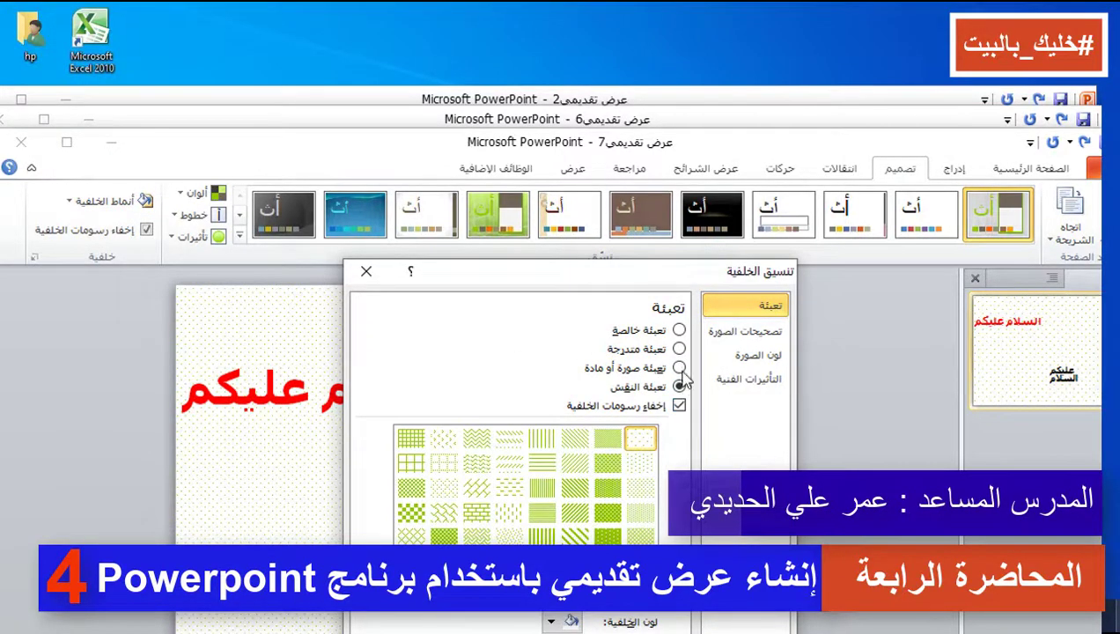
left_click(679, 329)
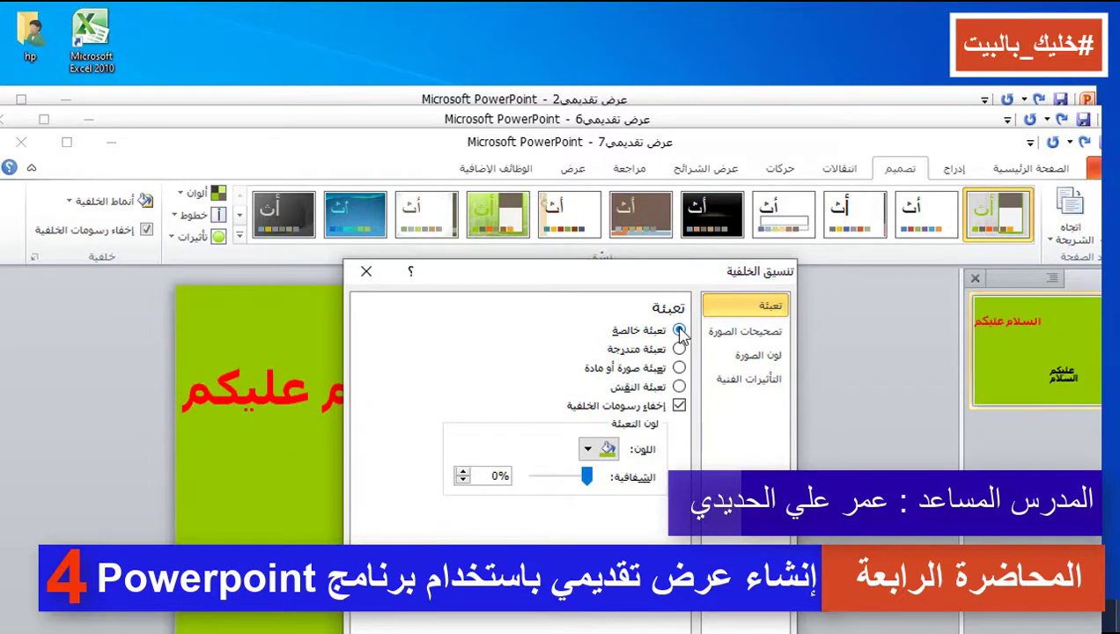
left_click(678, 386)
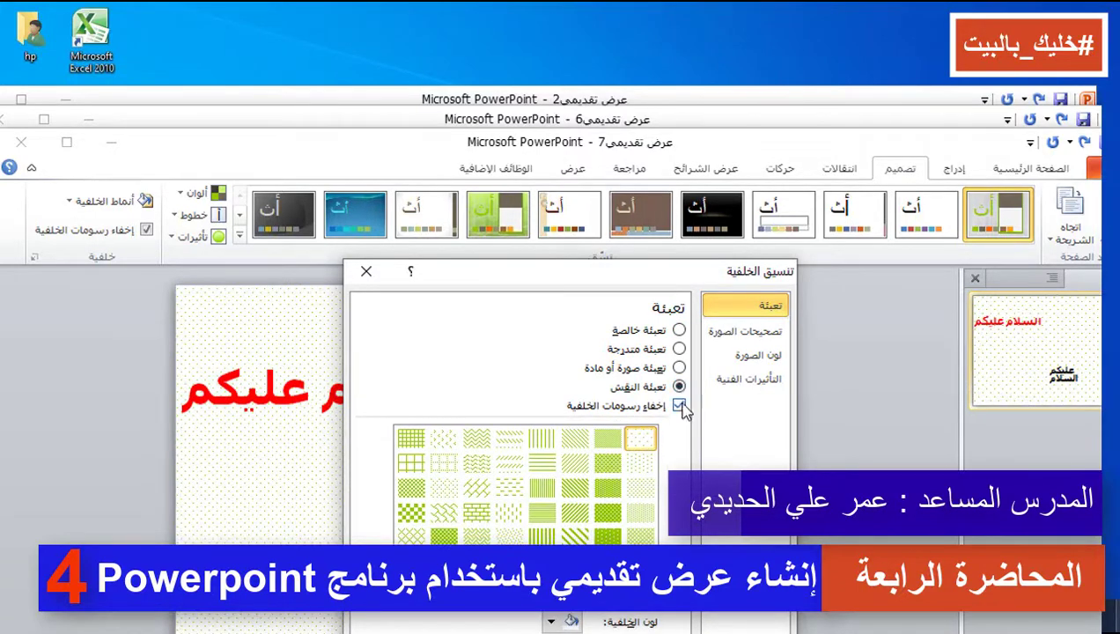
key("Escape")
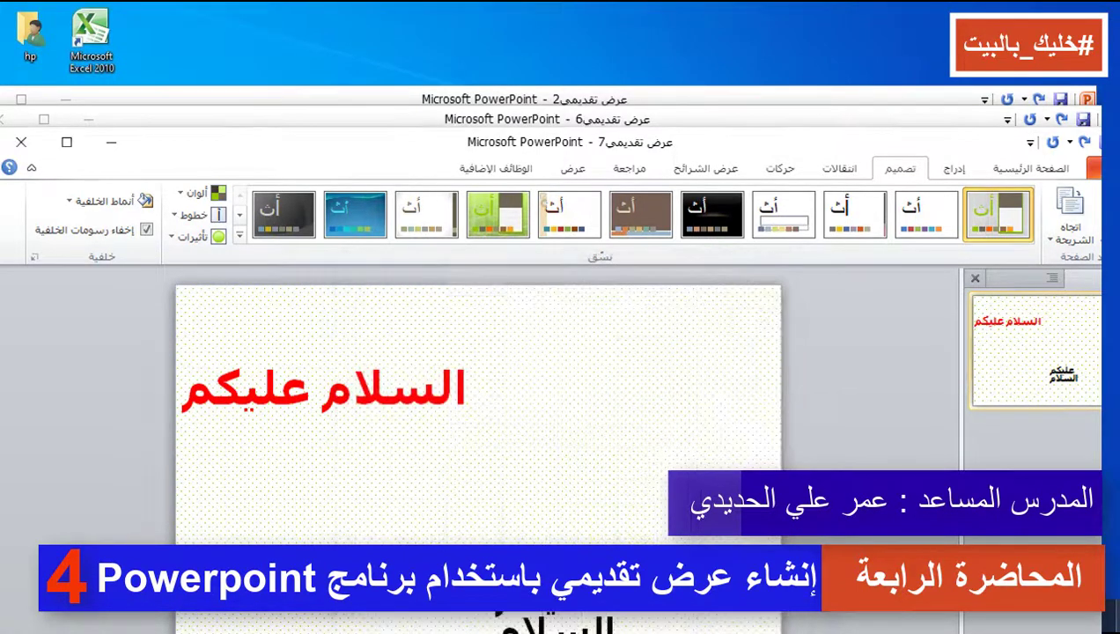